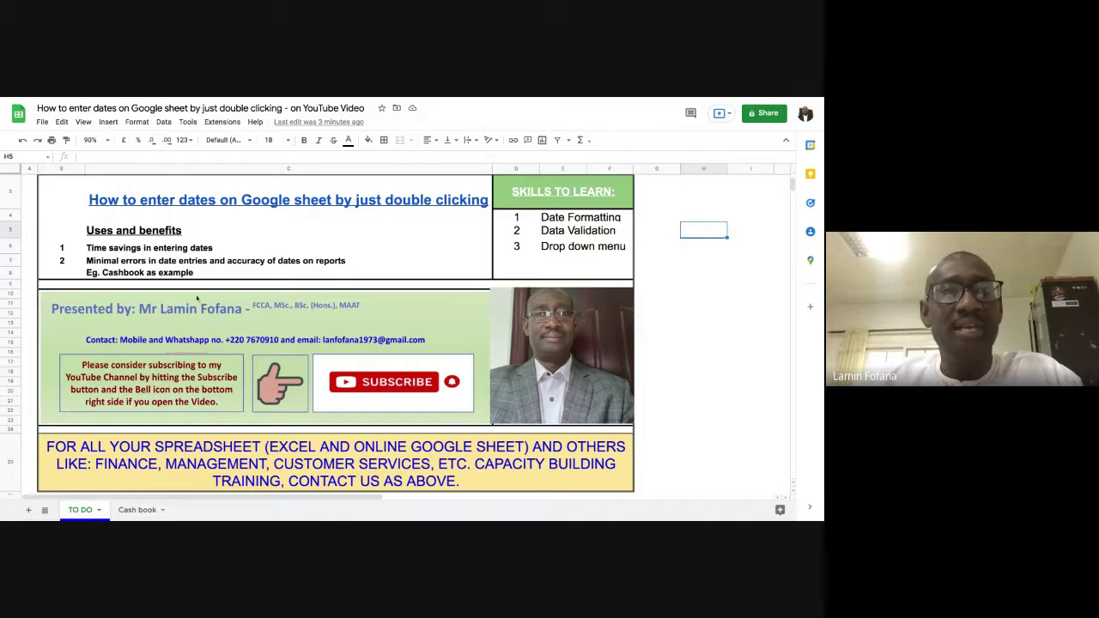
pyautogui.scroll(3, 223, 268)
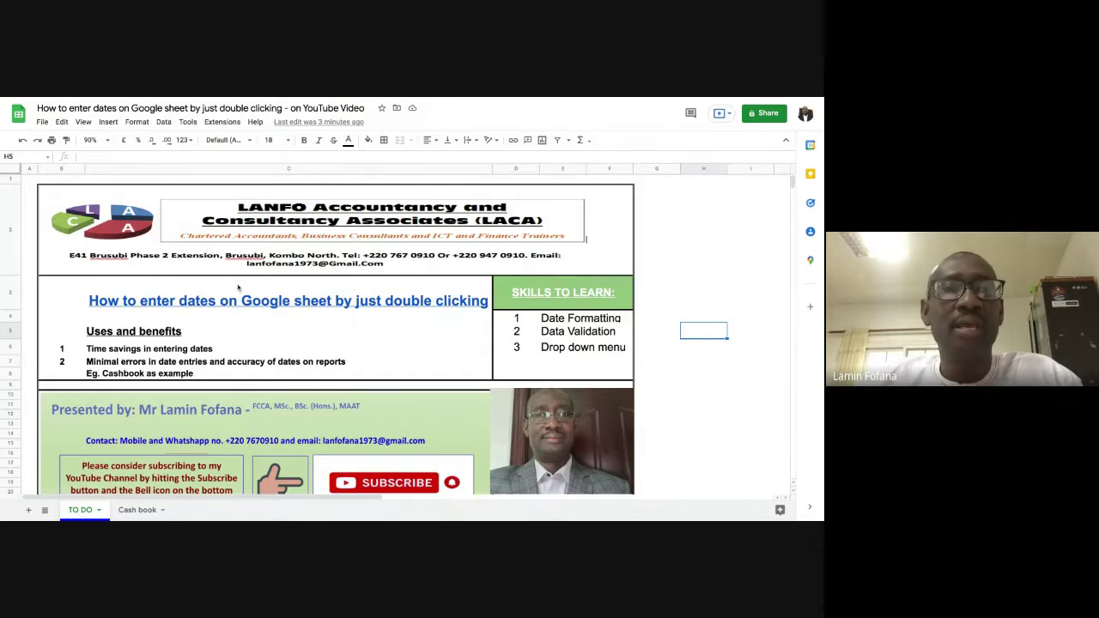
pyautogui.scroll(-2, 239, 288)
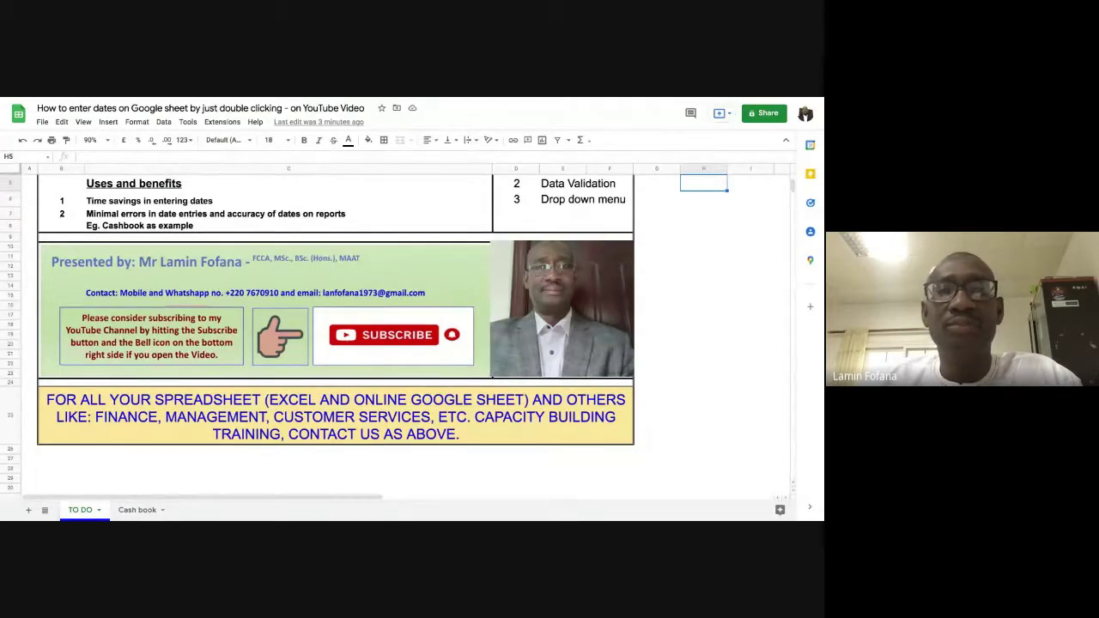
pyautogui.scroll(1, 365, 335)
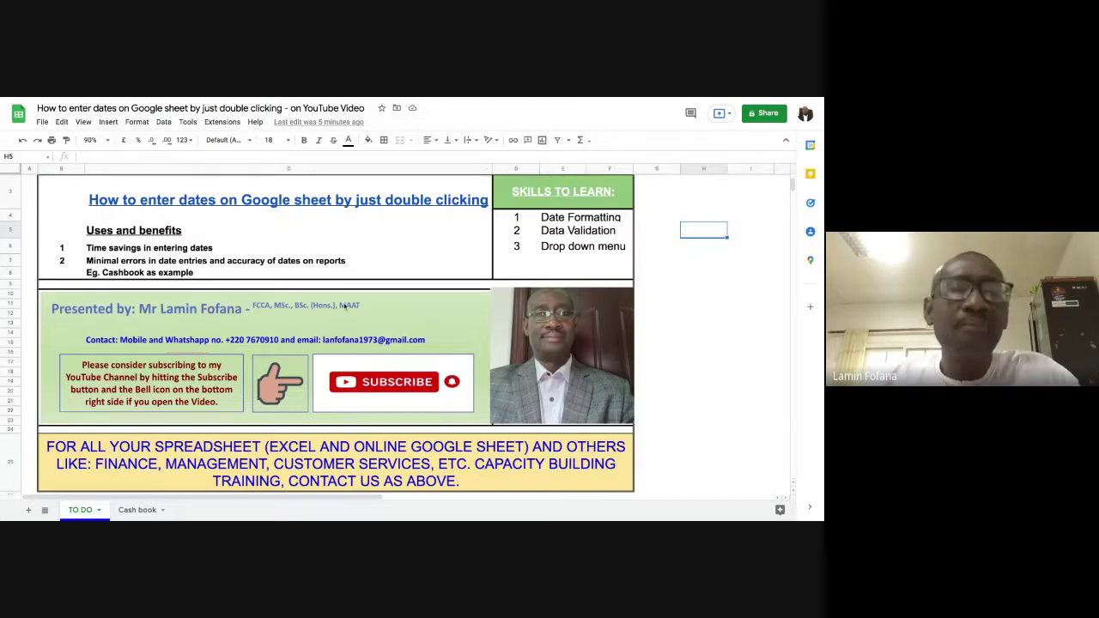
# - Show the Cash book sheet at 150% zoom and narrow the empty column A
pyautogui.click(135, 514)
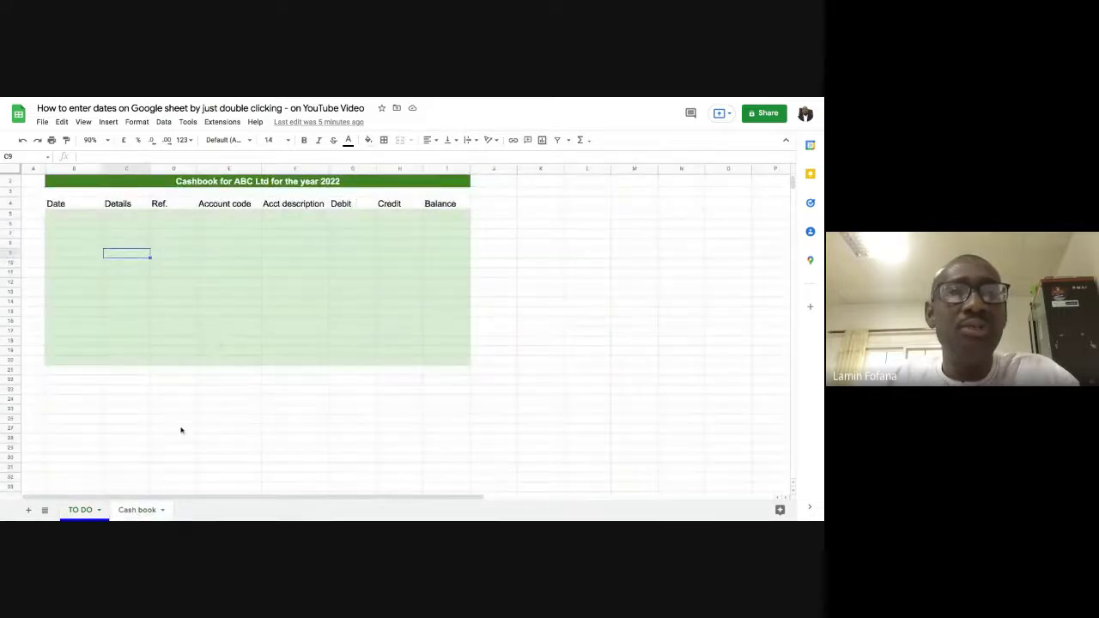
pyautogui.click(108, 140)
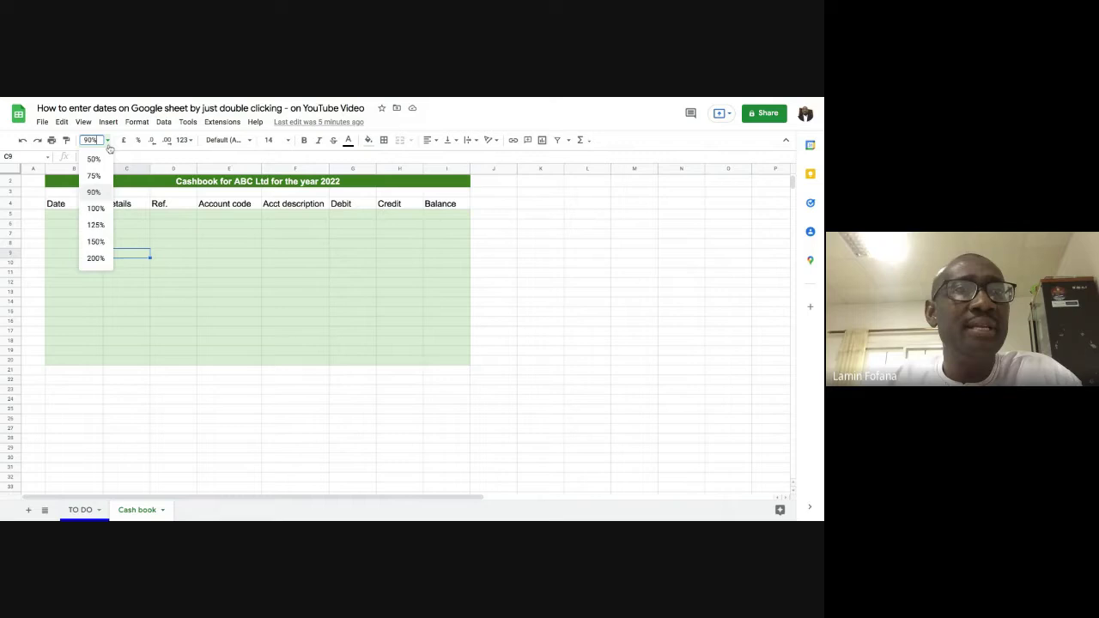
pyautogui.click(95, 241)
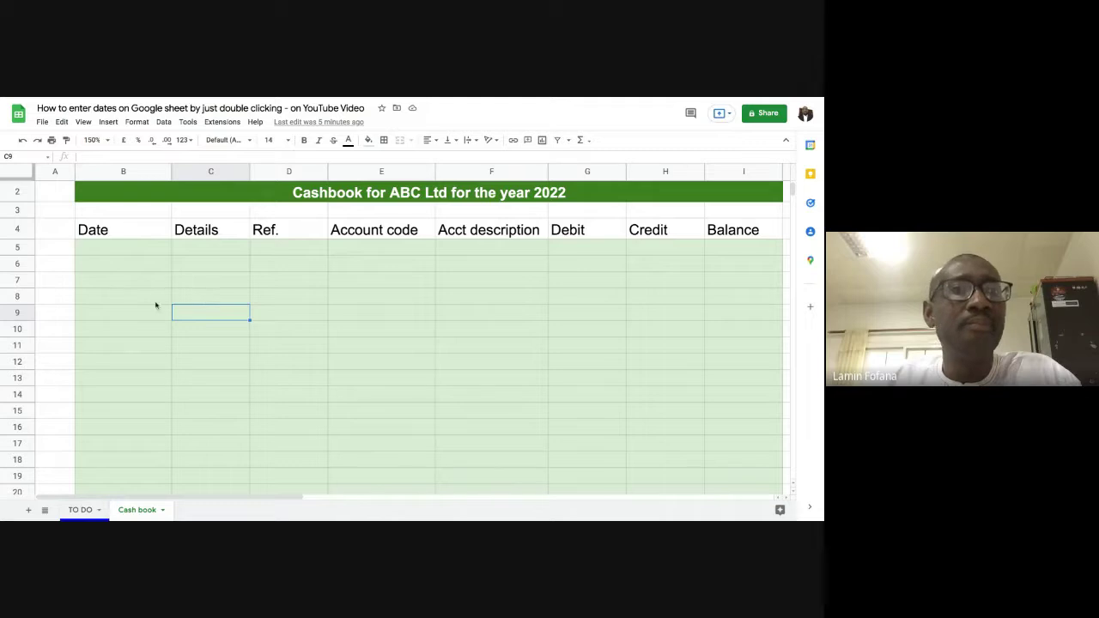
pyautogui.moveTo(74, 172); pyautogui.dragTo(57, 171)
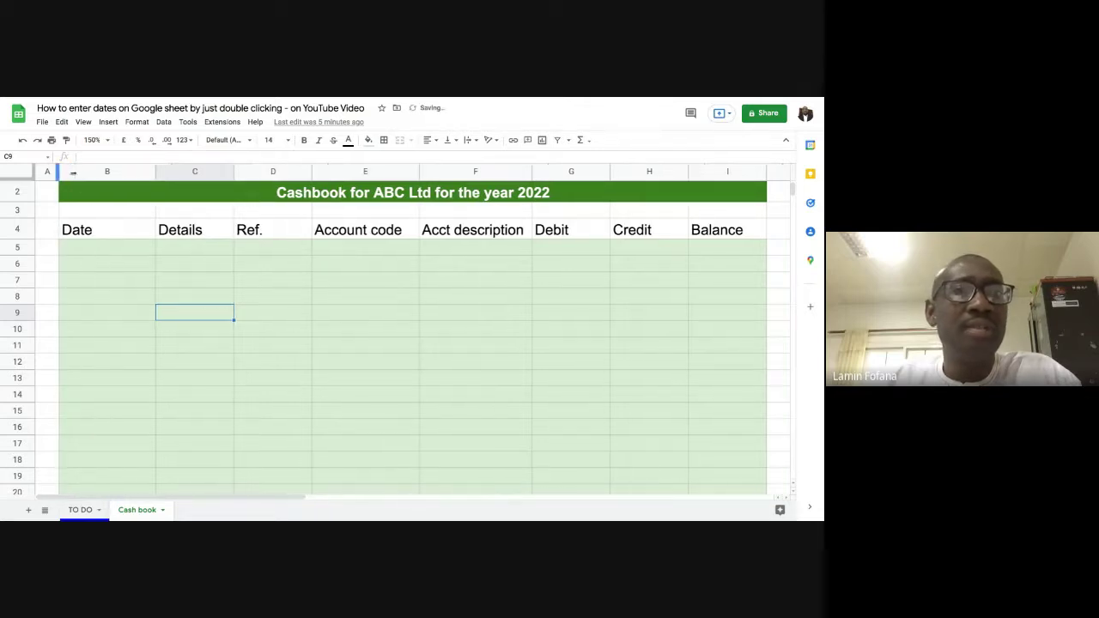
pyautogui.click(120, 249)
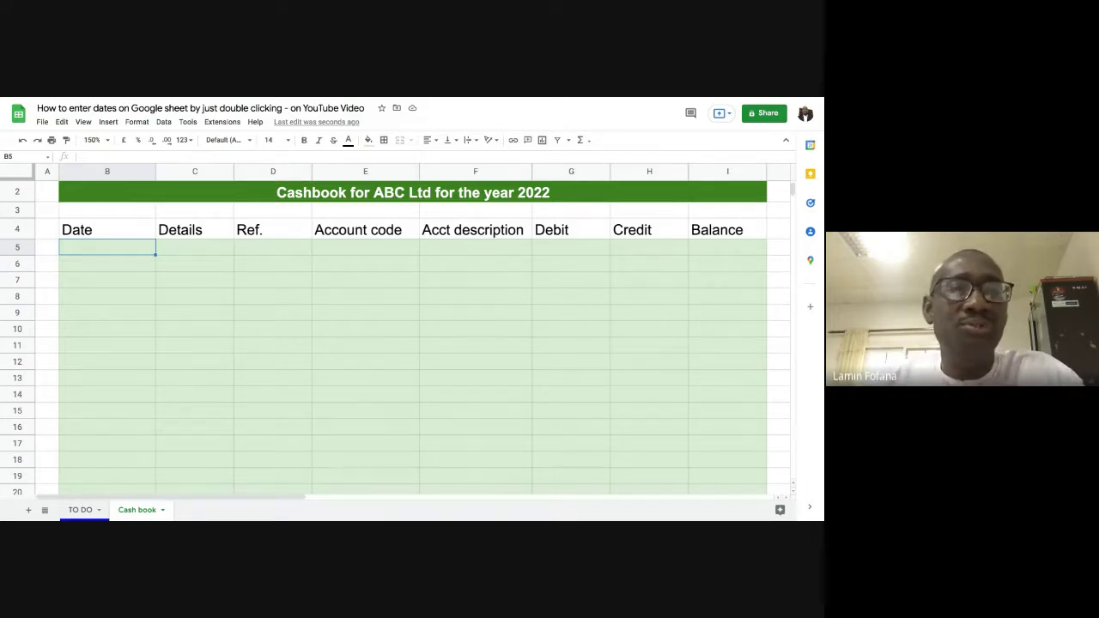
pyautogui.click(112, 267)
pyautogui.click(114, 255)
pyautogui.click(110, 269)
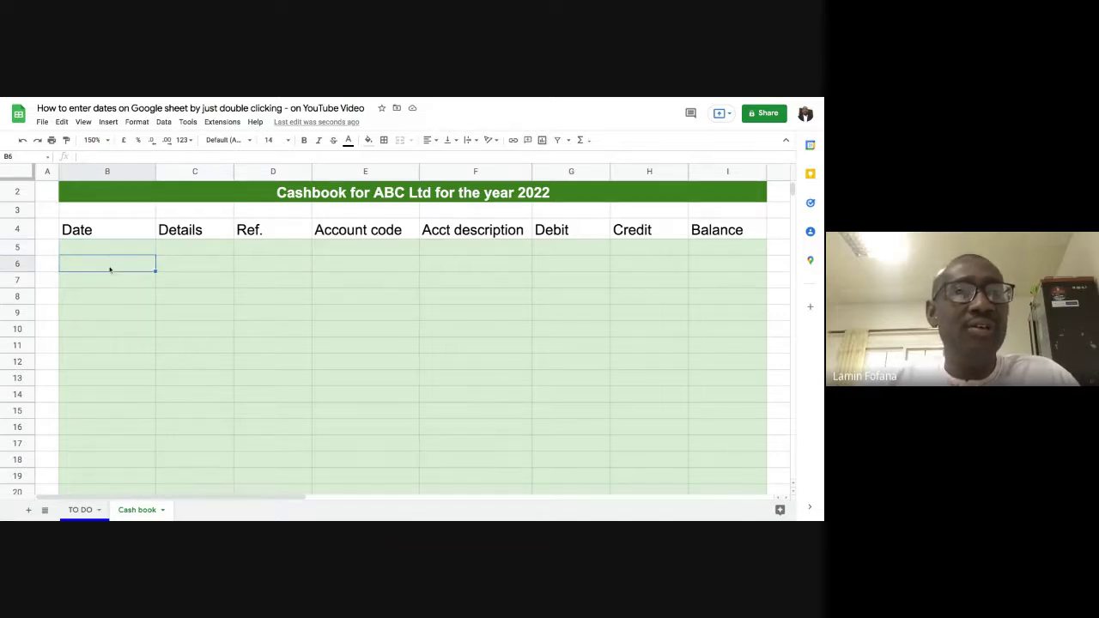
pyautogui.click(113, 252)
pyautogui.click(117, 270)
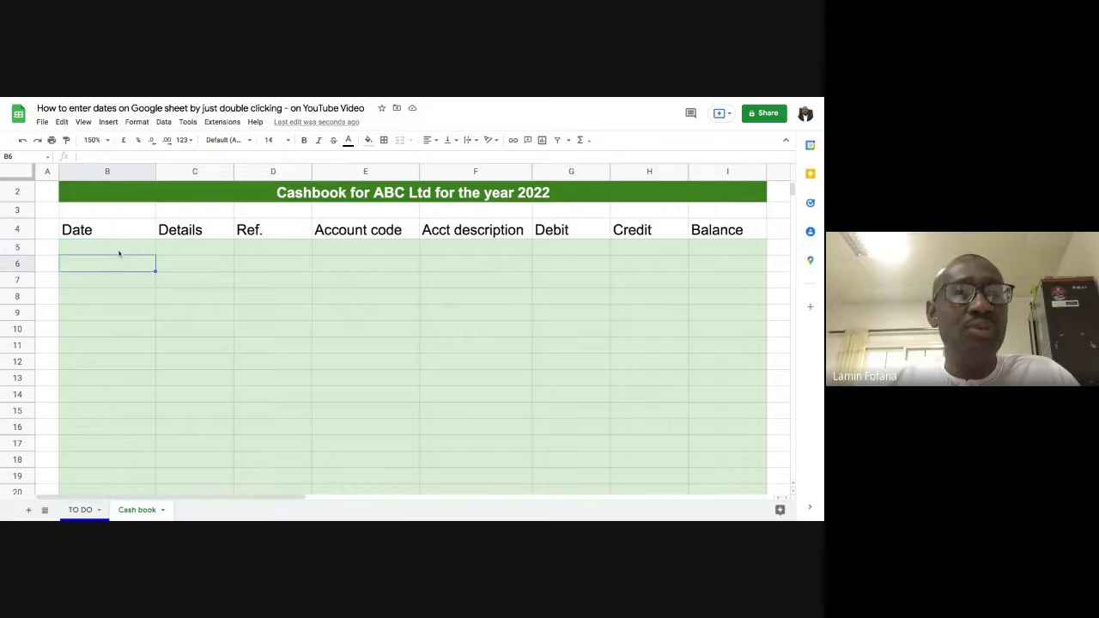
# - Enter the date 2/1/22 in cell B5, the first row under the Date heading
pyautogui.click(121, 253)
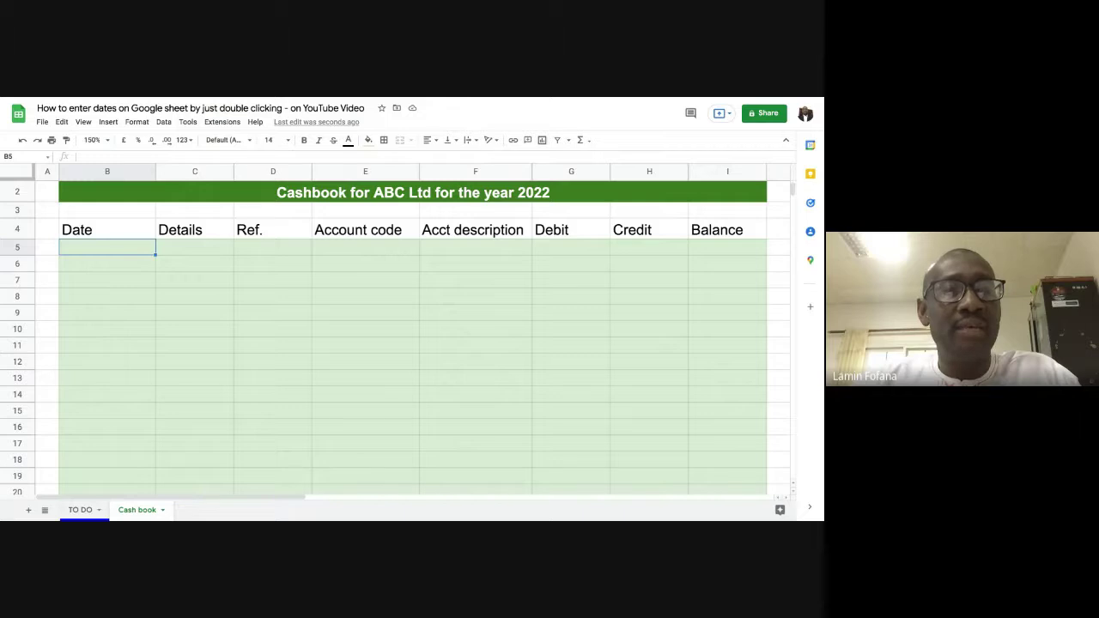
pyautogui.write('2')
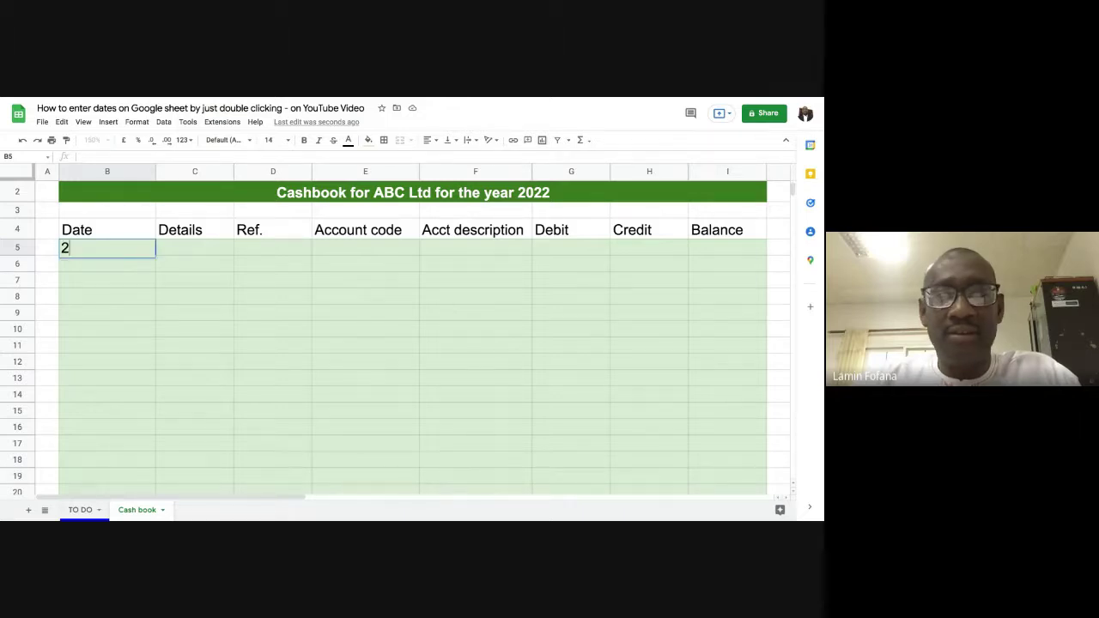
pyautogui.write('/1')
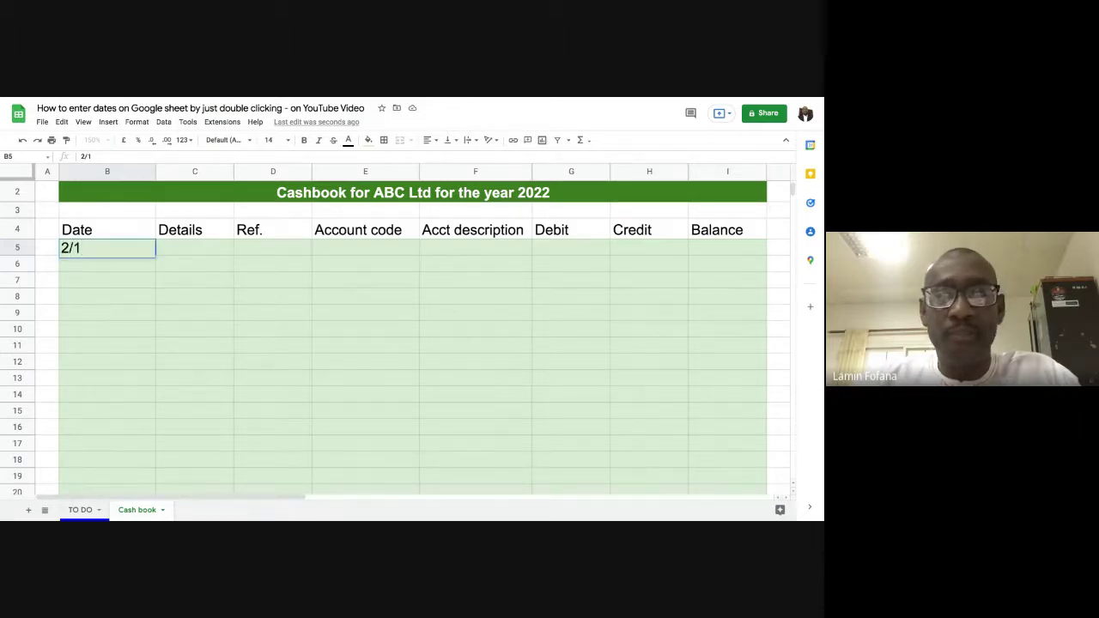
pyautogui.write('/22')
pyautogui.press('Return')
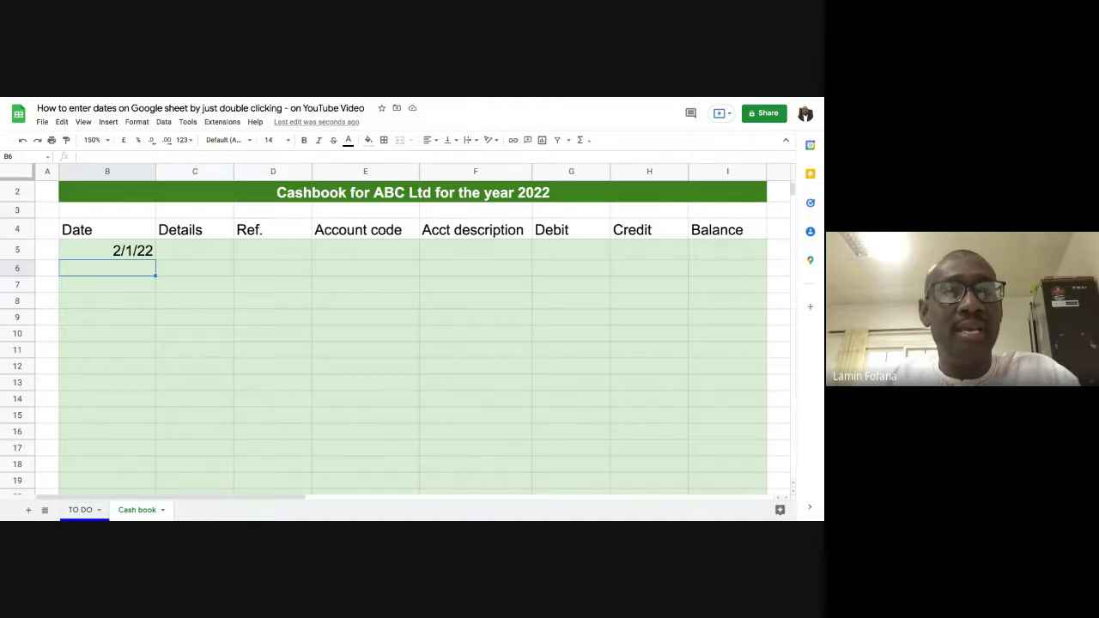
# - Enter the date 13/1/22 in cell B6 of the Date column
pyautogui.write('13')
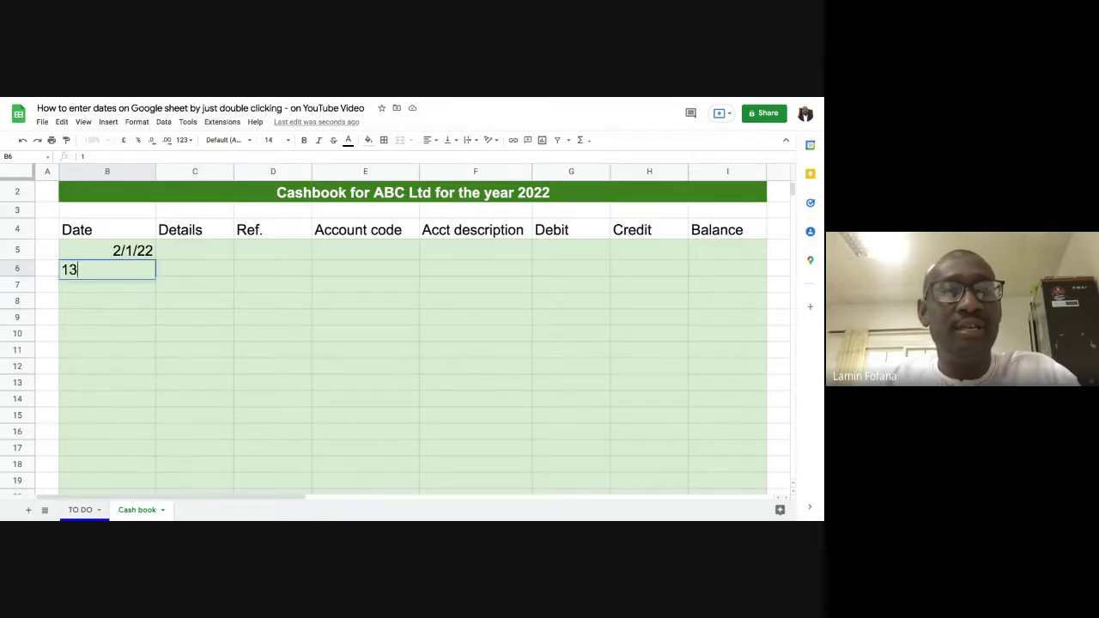
pyautogui.write('/')
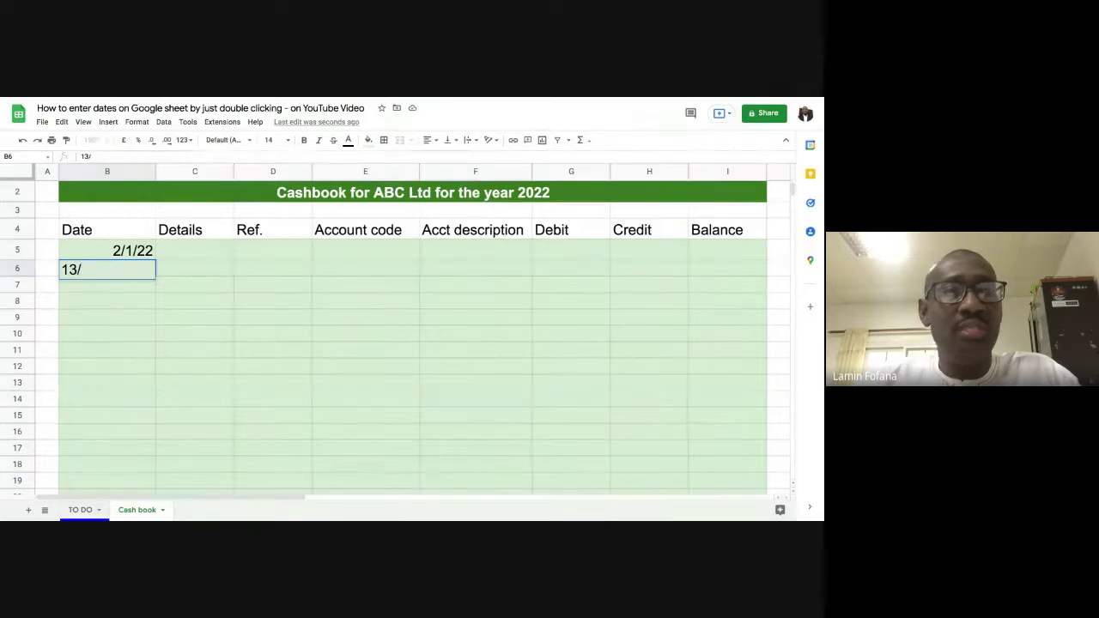
pyautogui.write('1')
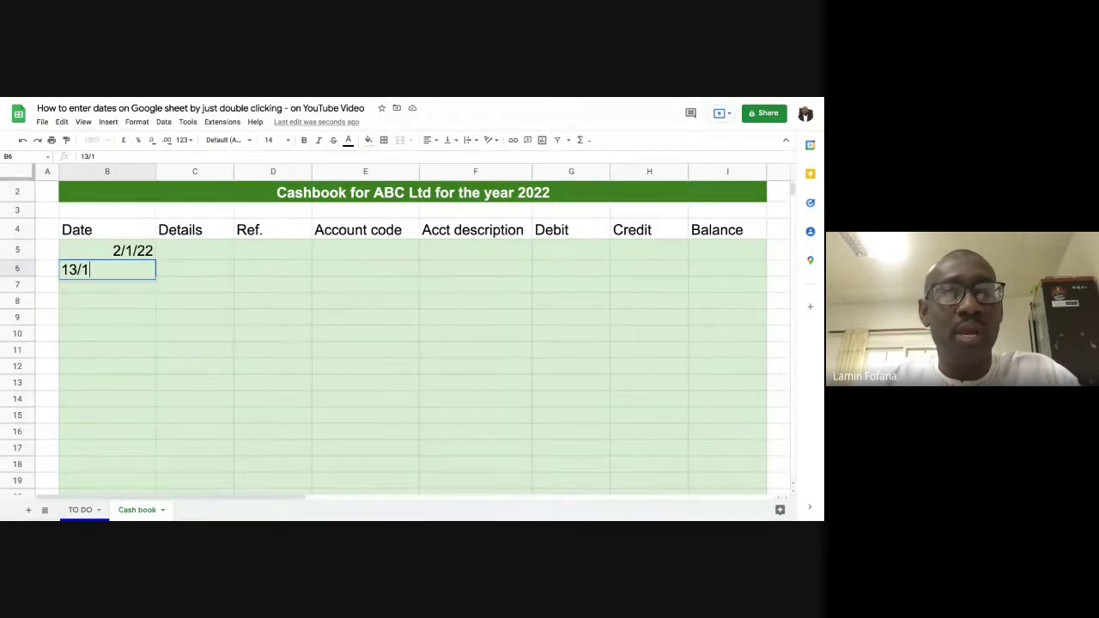
pyautogui.write('/22')
pyautogui.press('Return')
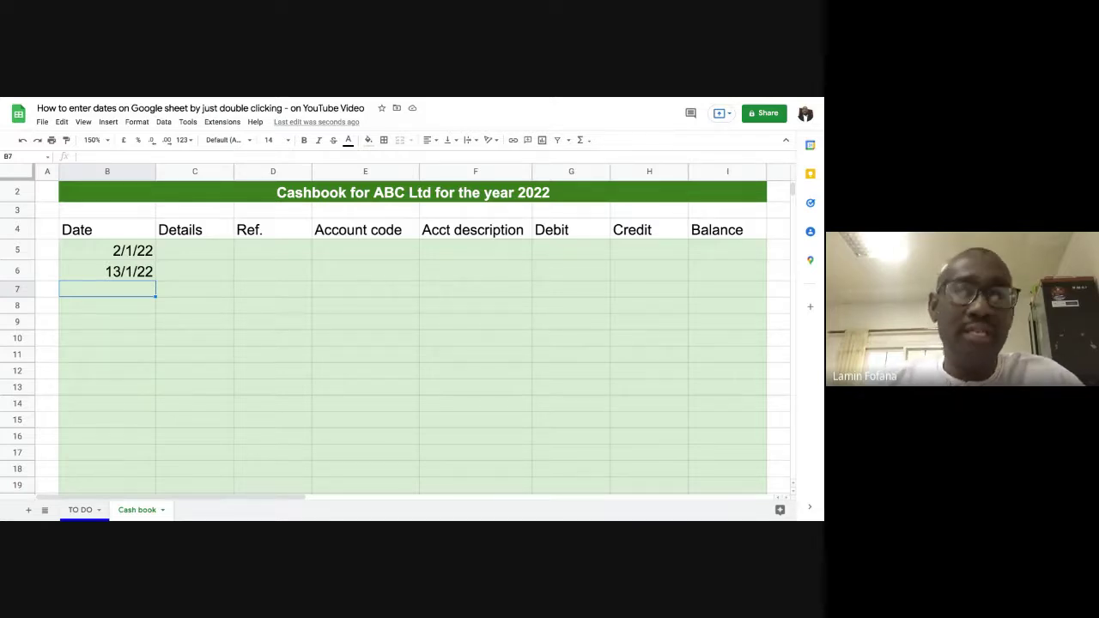
# - Clear the sample dates from cells B5:B7 of the Date column
pyautogui.click(140, 251)
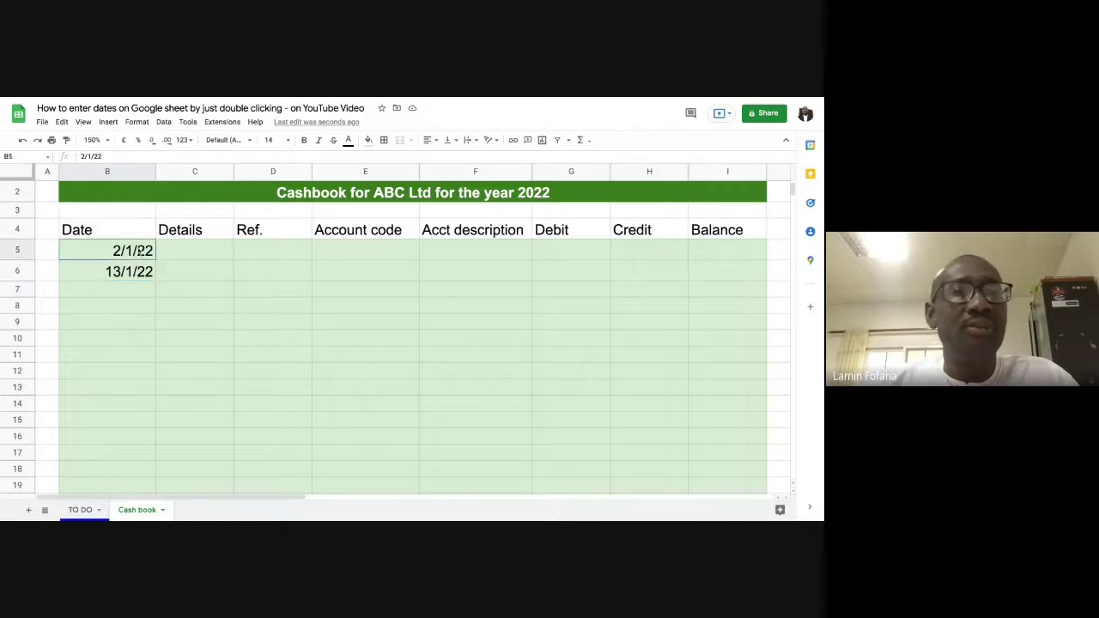
pyautogui.hotkey('shift', 'Down')
pyautogui.hotkey('shift', 'Down')
pyautogui.press('Delete')
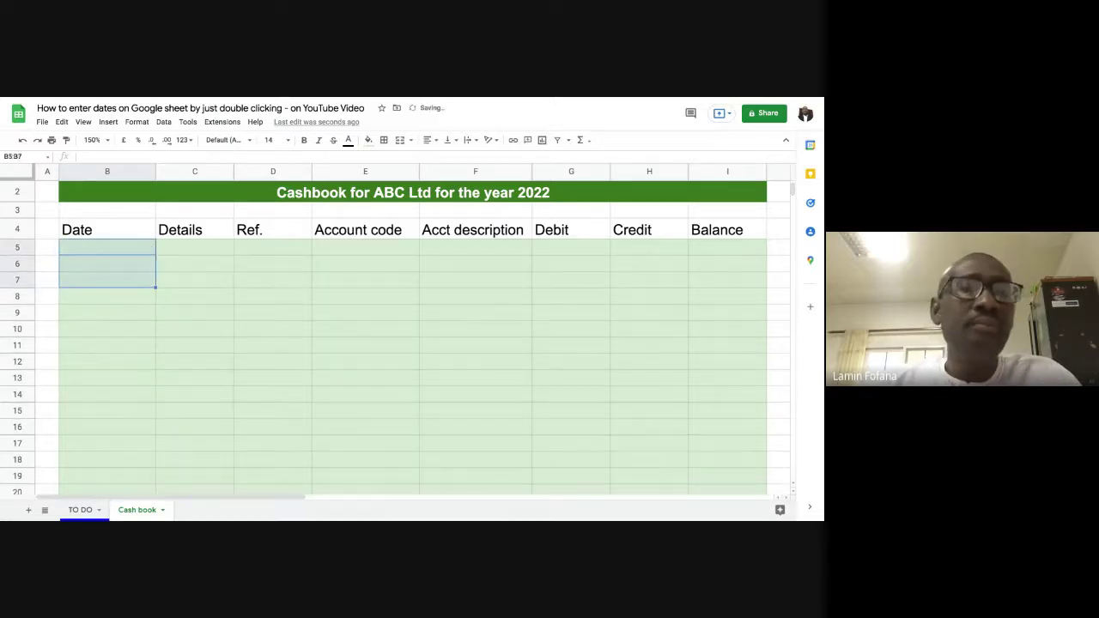
pyautogui.click(120, 266)
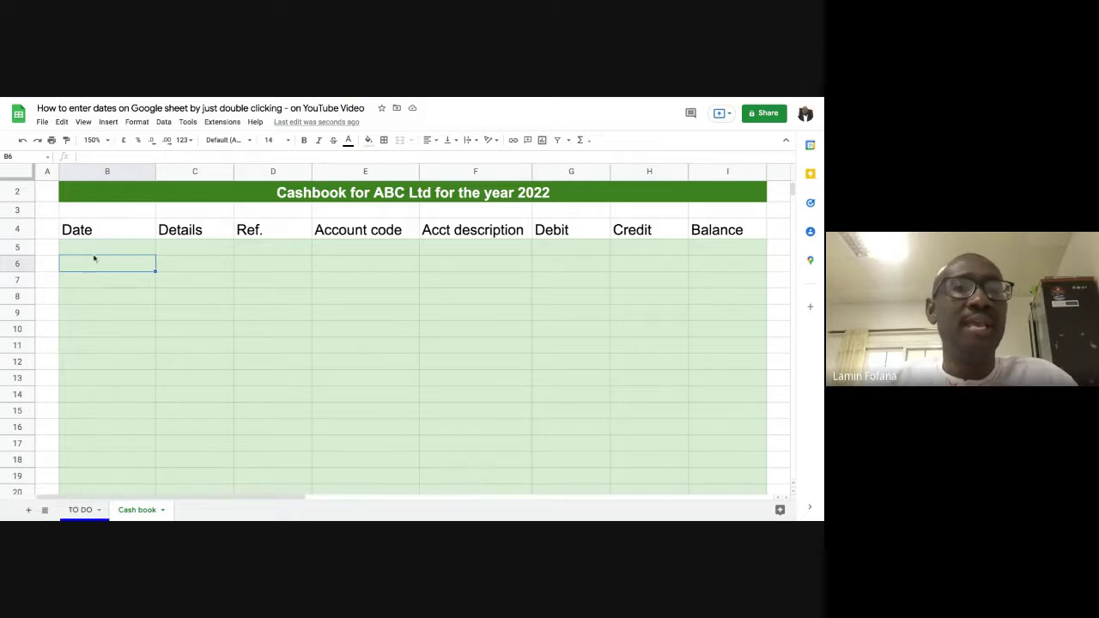
pyautogui.click(109, 175)
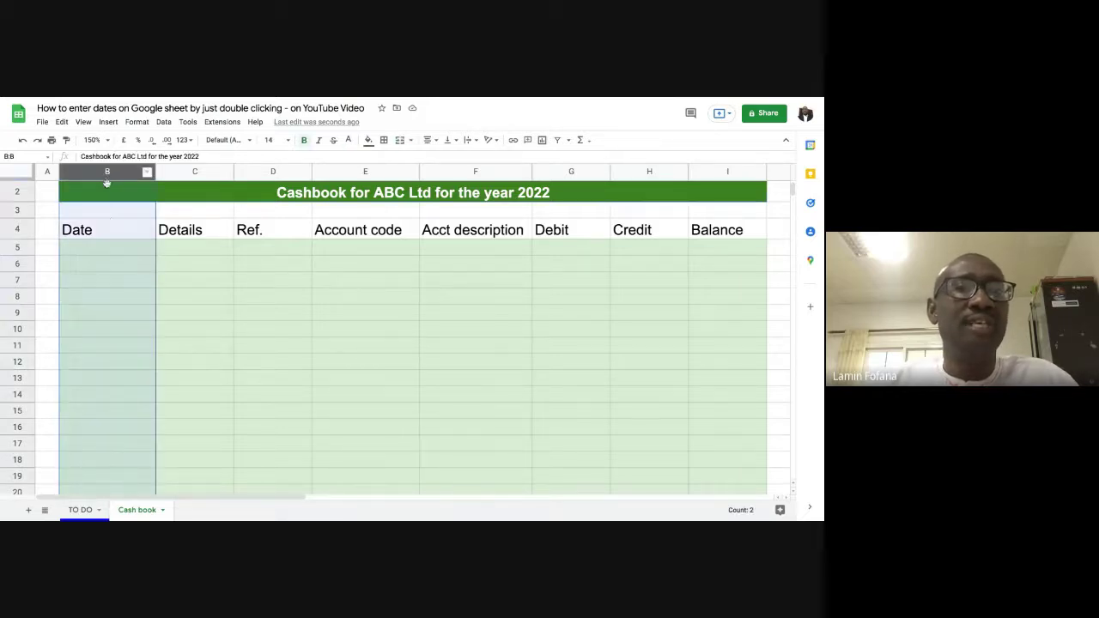
pyautogui.click(106, 248)
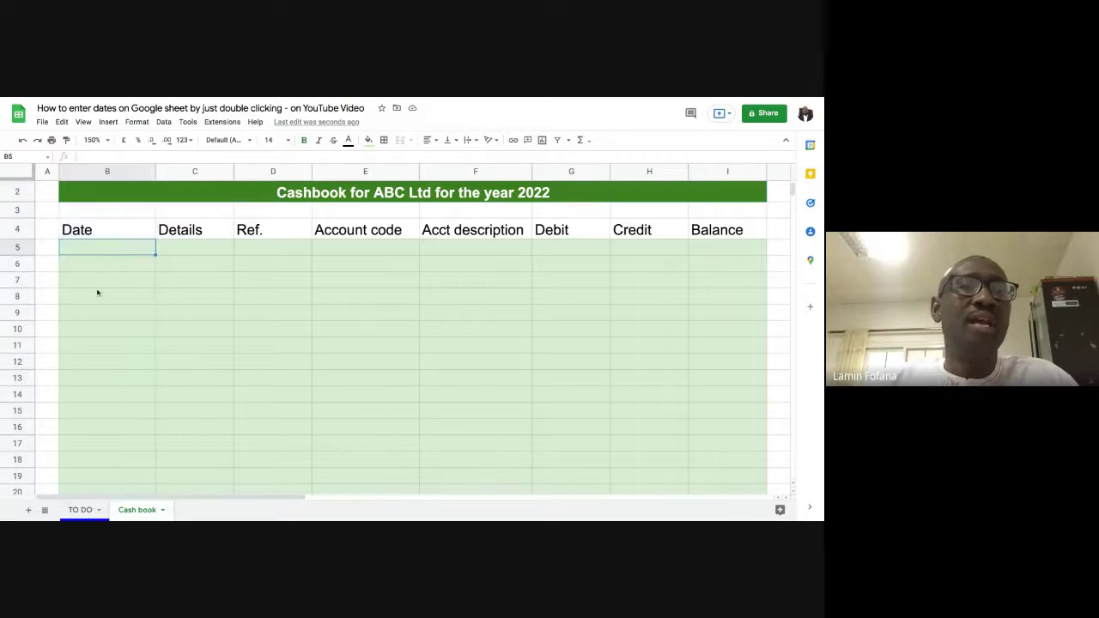
pyautogui.click(108, 267)
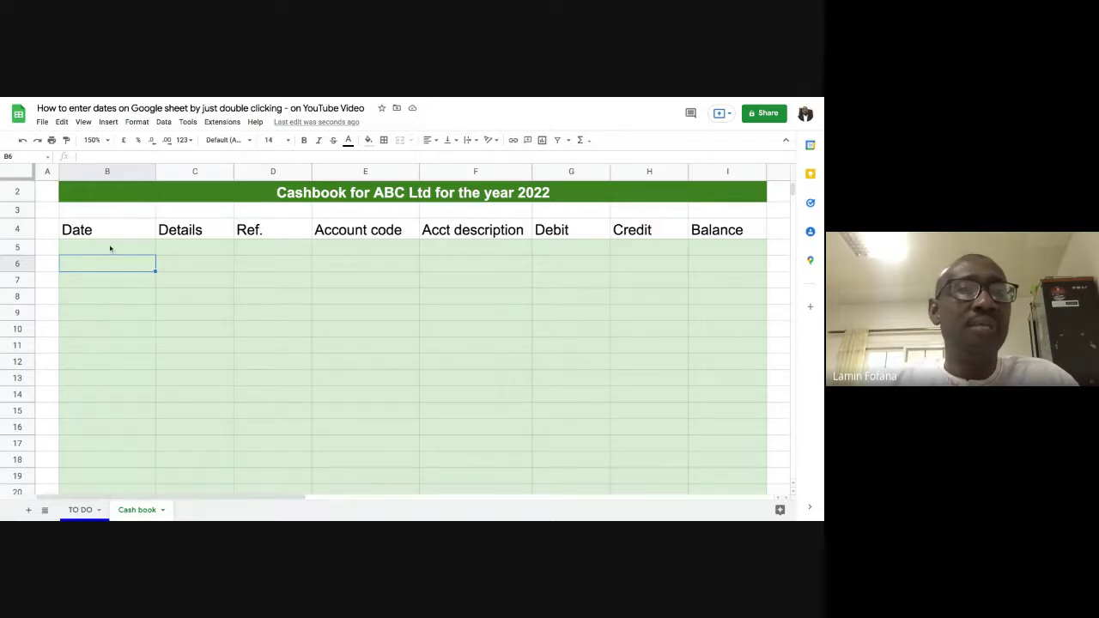
# - Format the Date column cells B5:B20 with the "26 Sep 2008" date number format
pyautogui.click(110, 248)
pyautogui.hotkey('shift', 'Down')
pyautogui.hotkey('shift', 'Down')
pyautogui.hotkey('shift', 'Down')
pyautogui.hotkey('shift', 'Down')
pyautogui.hotkey('shift', 'Down')
pyautogui.hotkey('shift', 'Down')
pyautogui.hotkey('shift', 'Down')
pyautogui.hotkey('shift', 'Down')
pyautogui.hotkey('shift', 'Down')
pyautogui.hotkey('shift', 'Down')
pyautogui.hotkey('shift', 'Down')
pyautogui.hotkey('shift', 'Down')
pyautogui.hotkey('shift', 'Down')
pyautogui.hotkey('shift', 'Down')
pyautogui.hotkey('shift', 'Down')
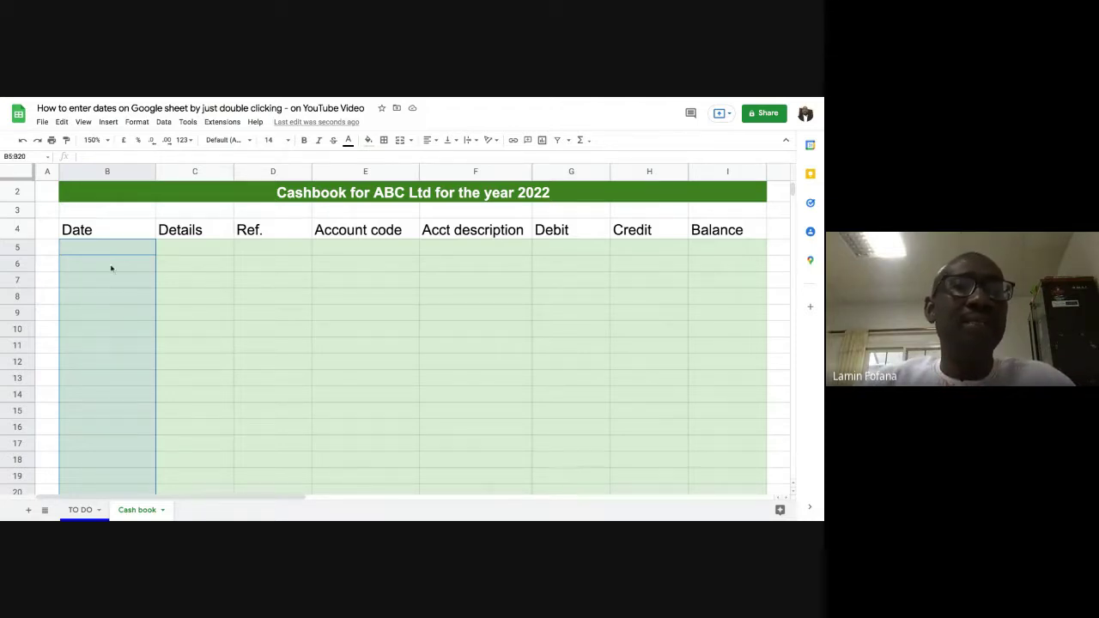
pyautogui.click(137, 122)
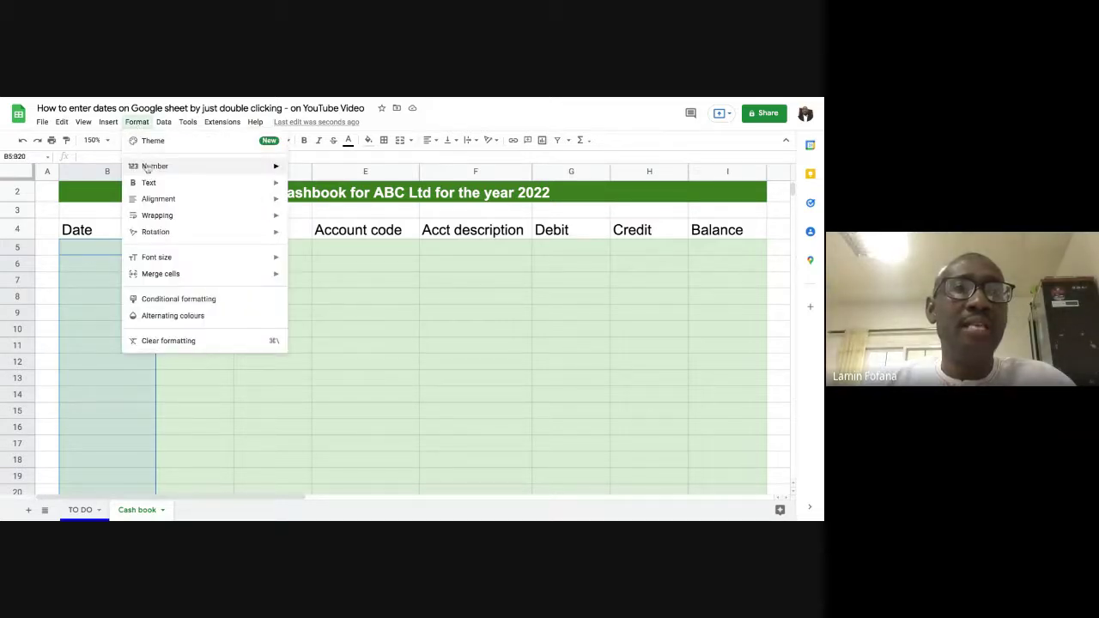
pyautogui.moveTo(152, 169)
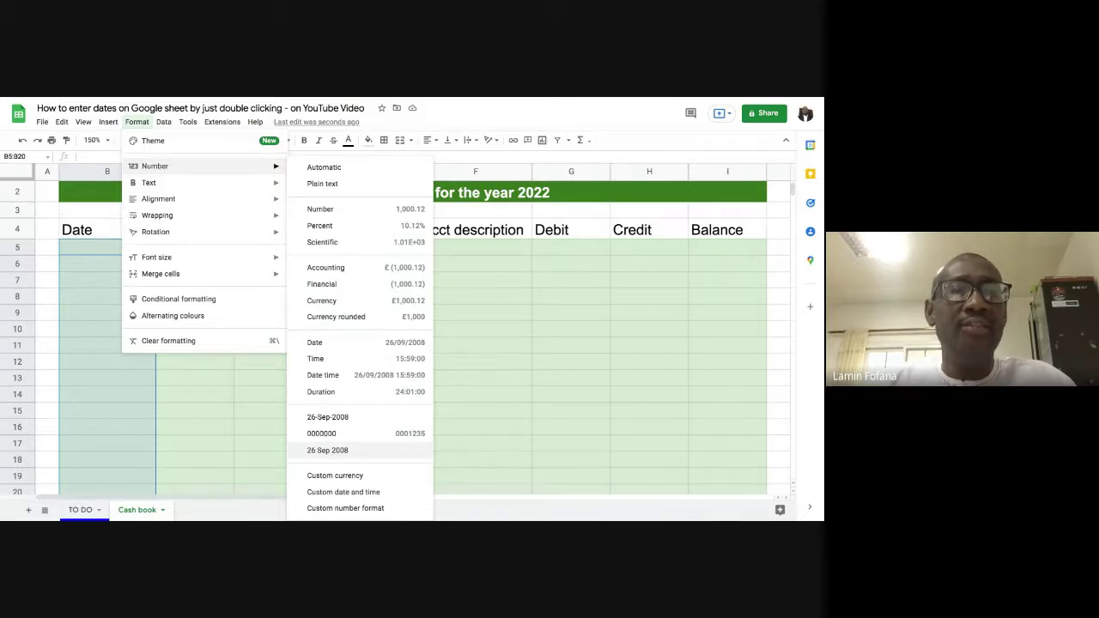
pyautogui.click(327, 450)
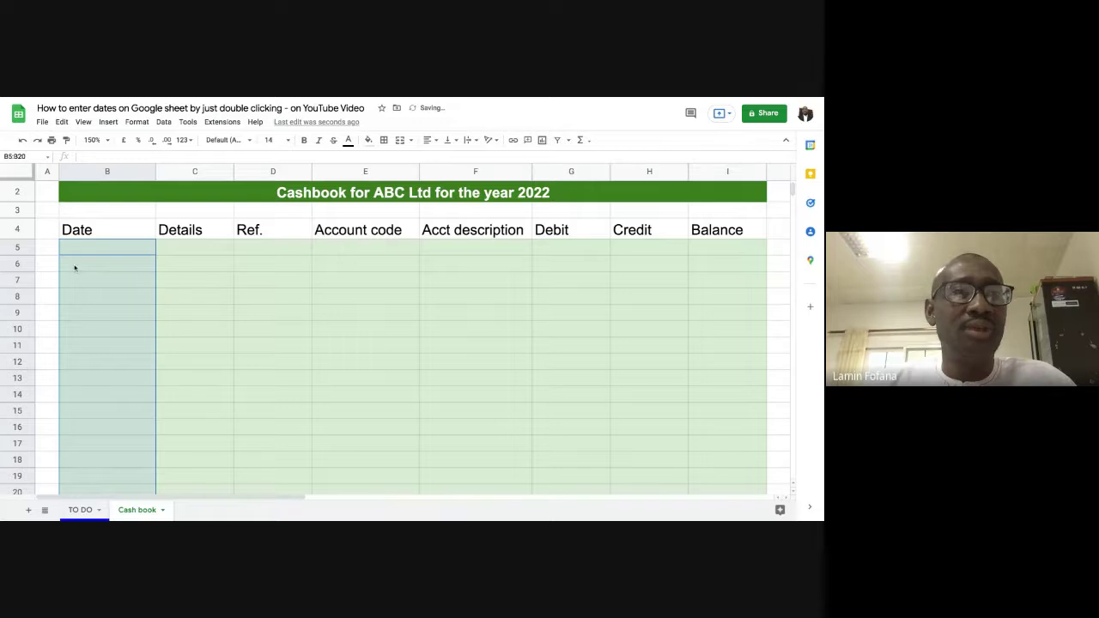
pyautogui.click(110, 251)
pyautogui.click(107, 271)
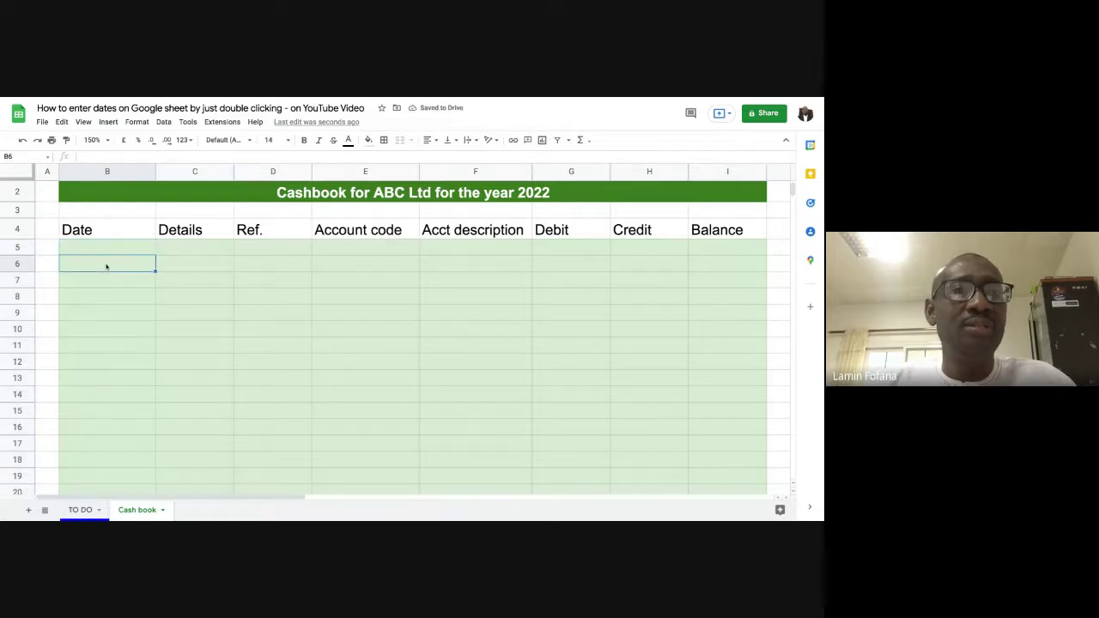
pyautogui.click(110, 252)
pyautogui.click(108, 256)
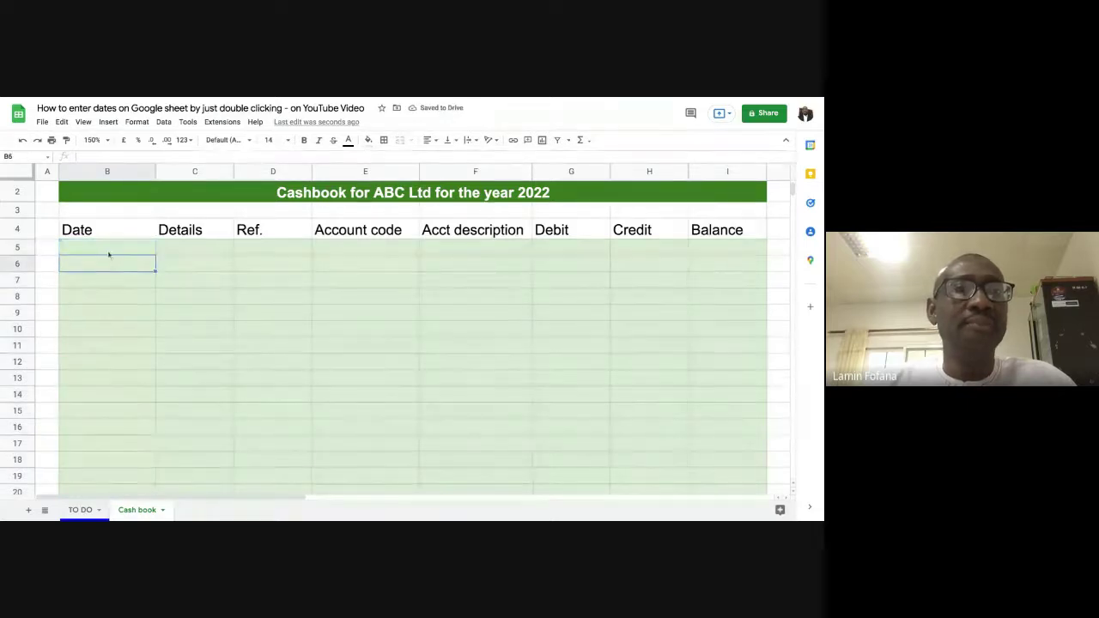
# - Enter the date 3/5/22 in cell B5 of the Date column
pyautogui.click(109, 249)
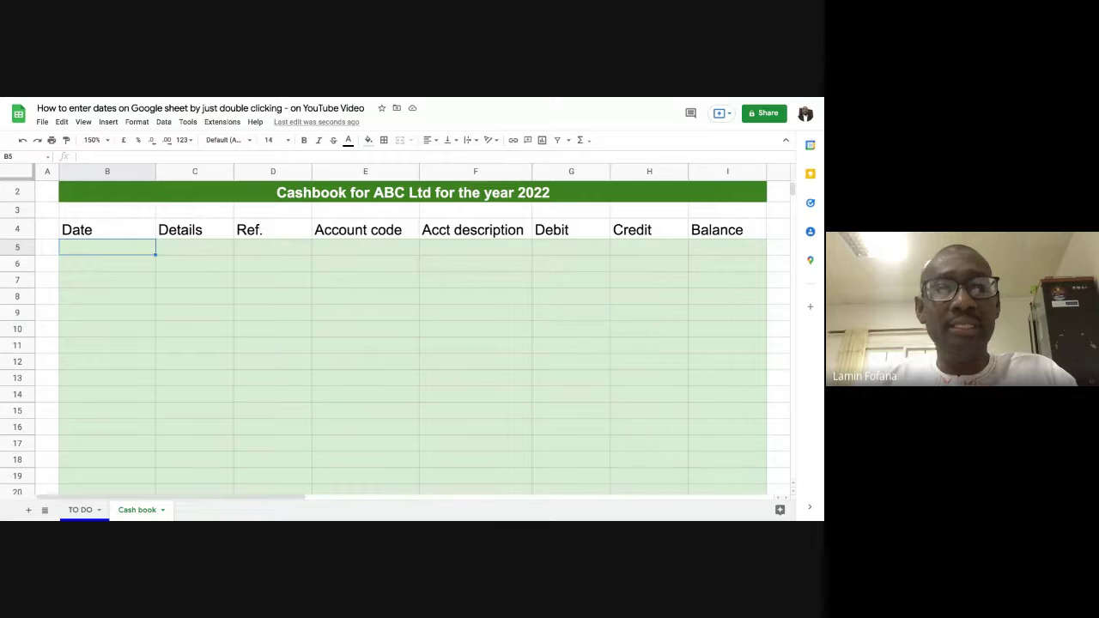
pyautogui.write('3/')
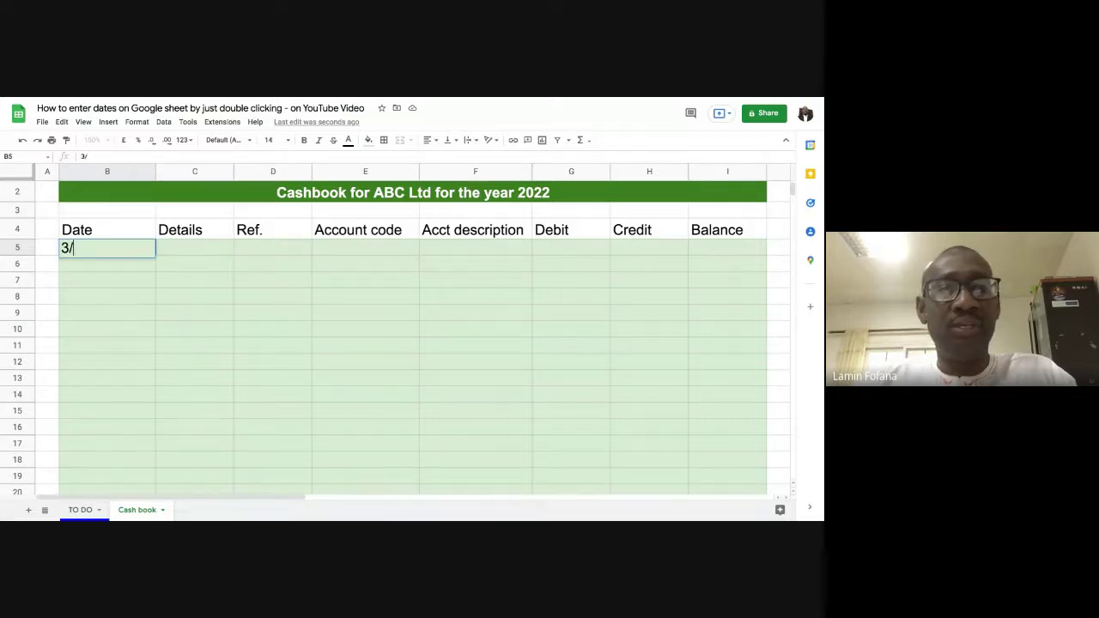
pyautogui.write('5')
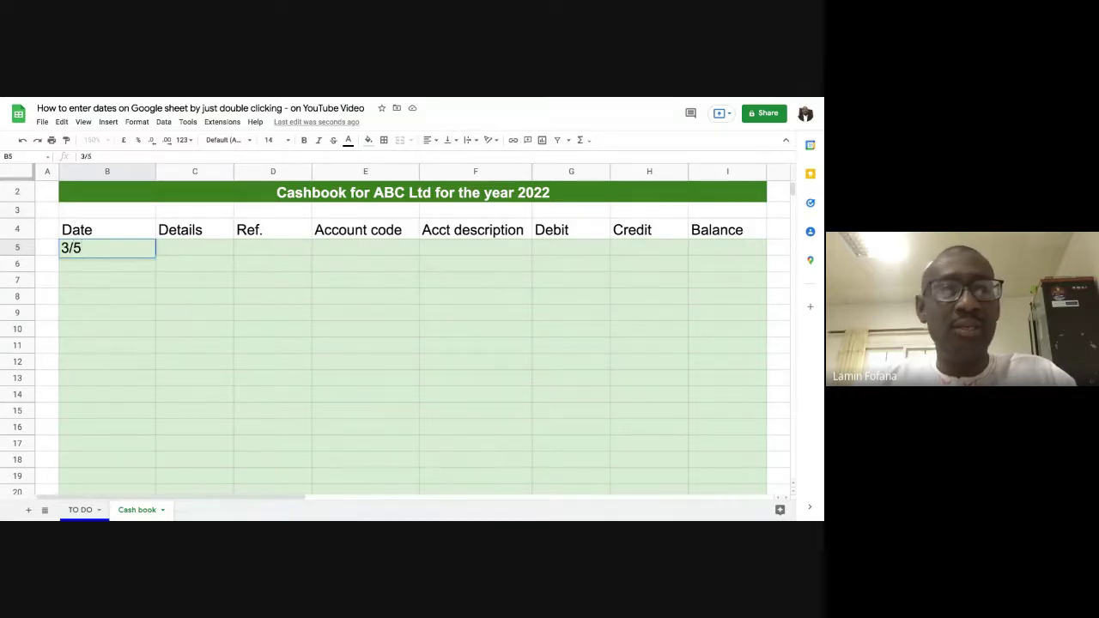
pyautogui.write('/22')
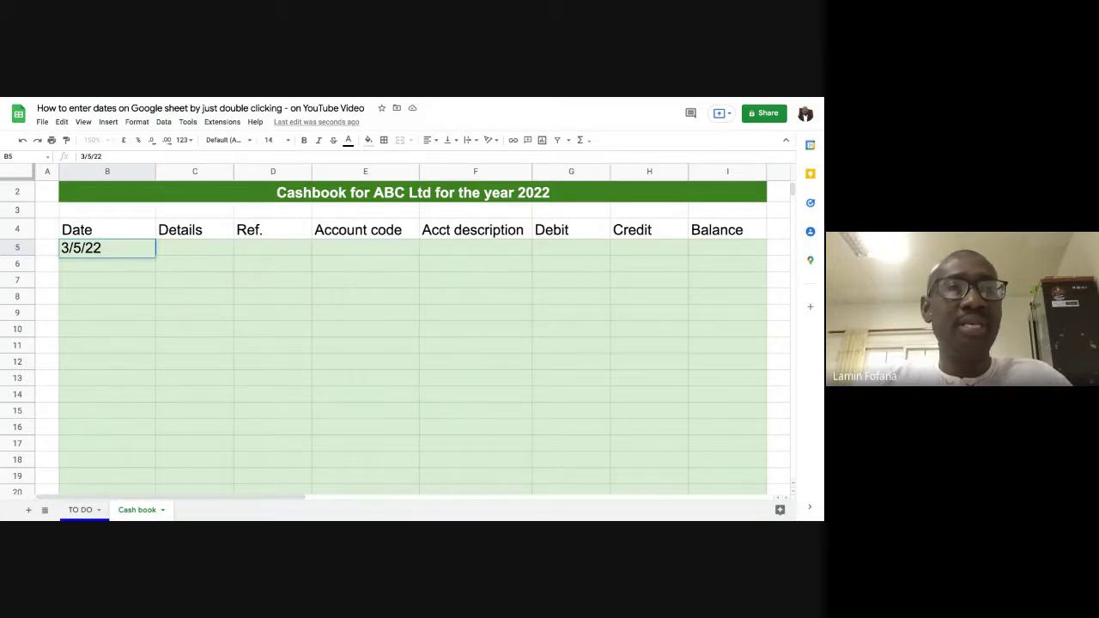
pyautogui.press('Return')
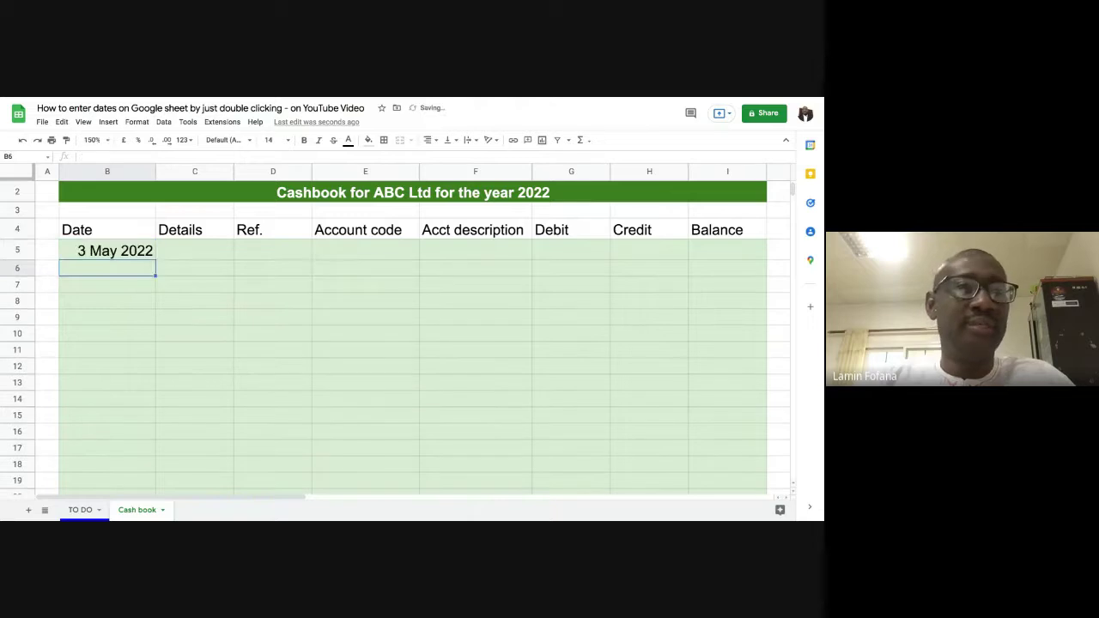
# - Enter the date 21/10/22 in cell B6 of the Date column
pyautogui.press('Up')
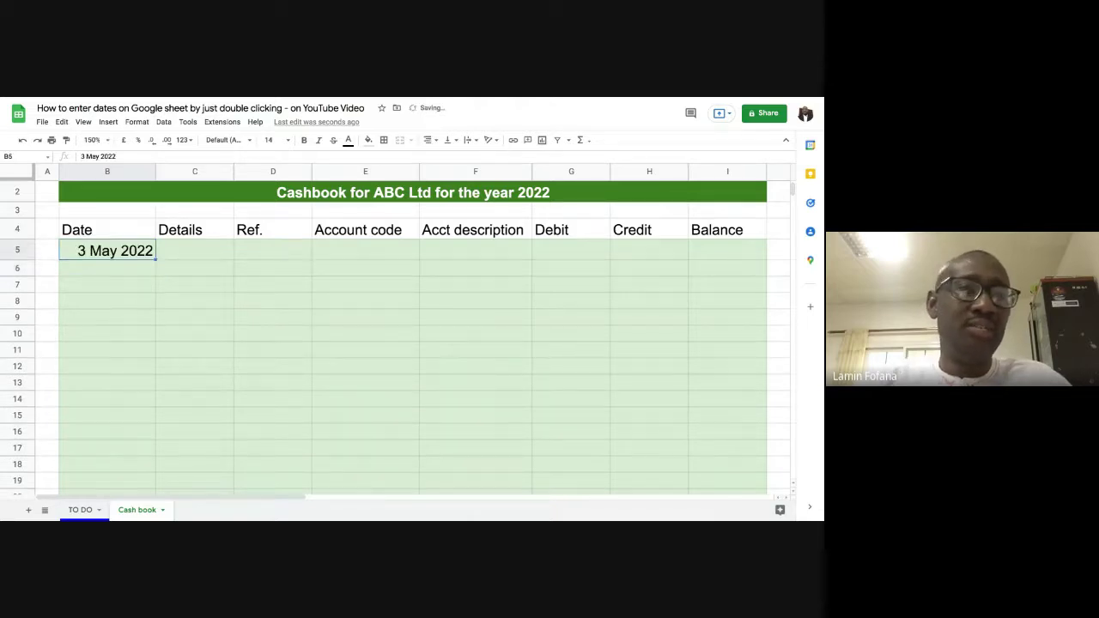
pyautogui.click(107, 274)
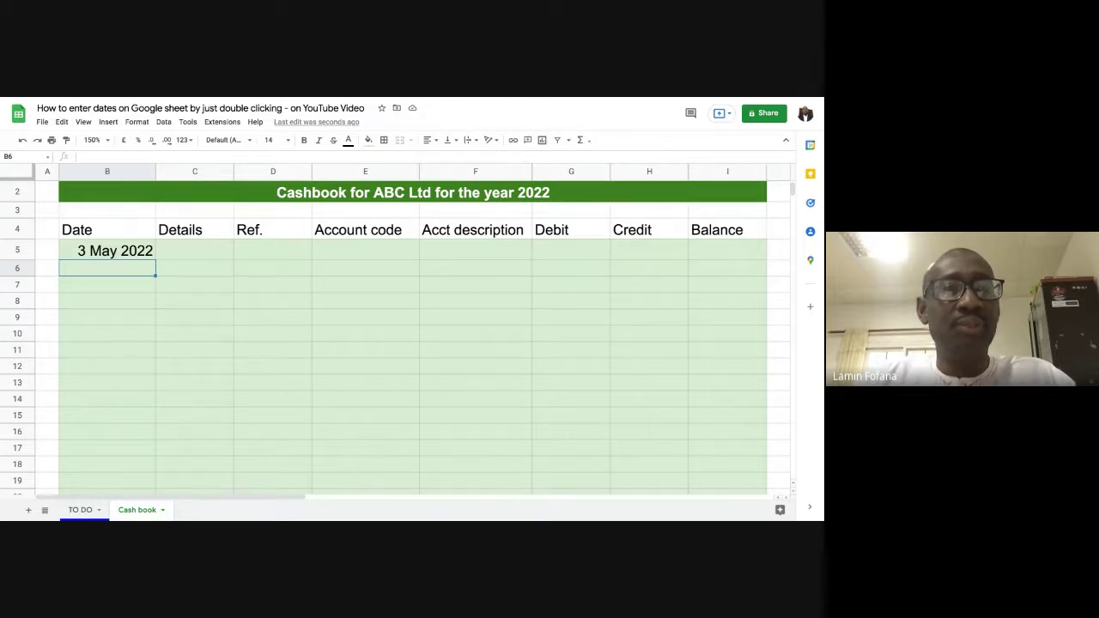
pyautogui.write('21')
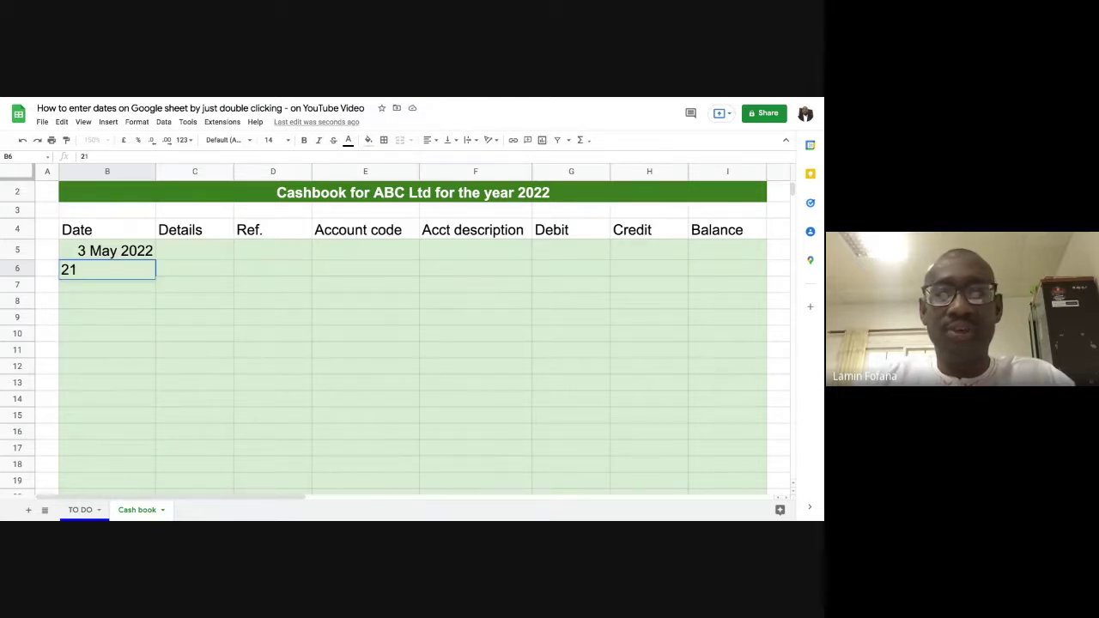
pyautogui.write('/10')
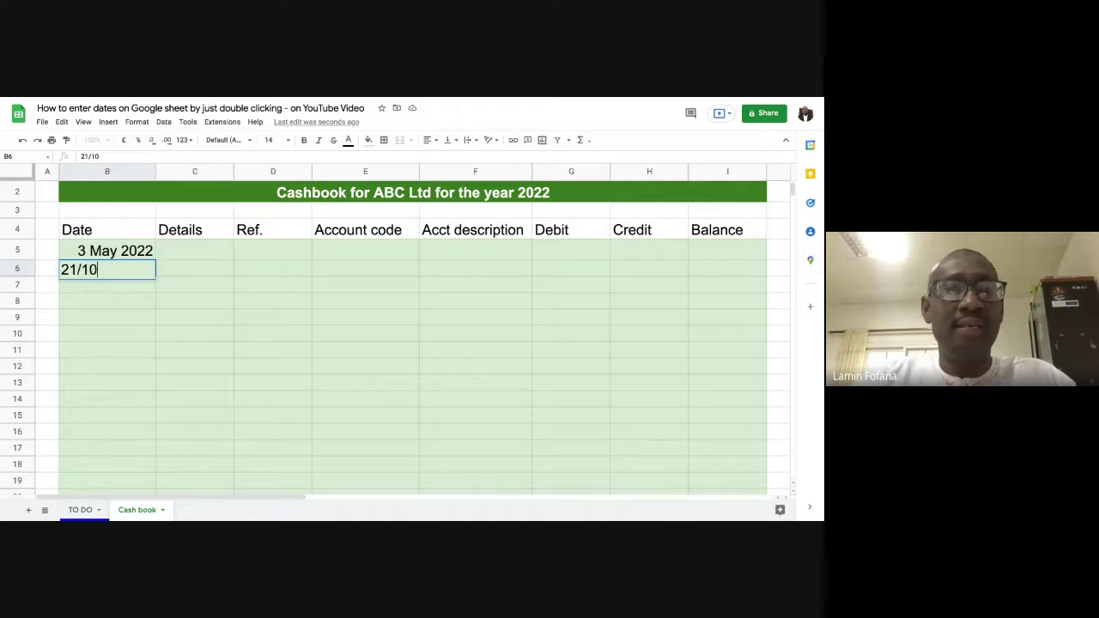
pyautogui.write('/22')
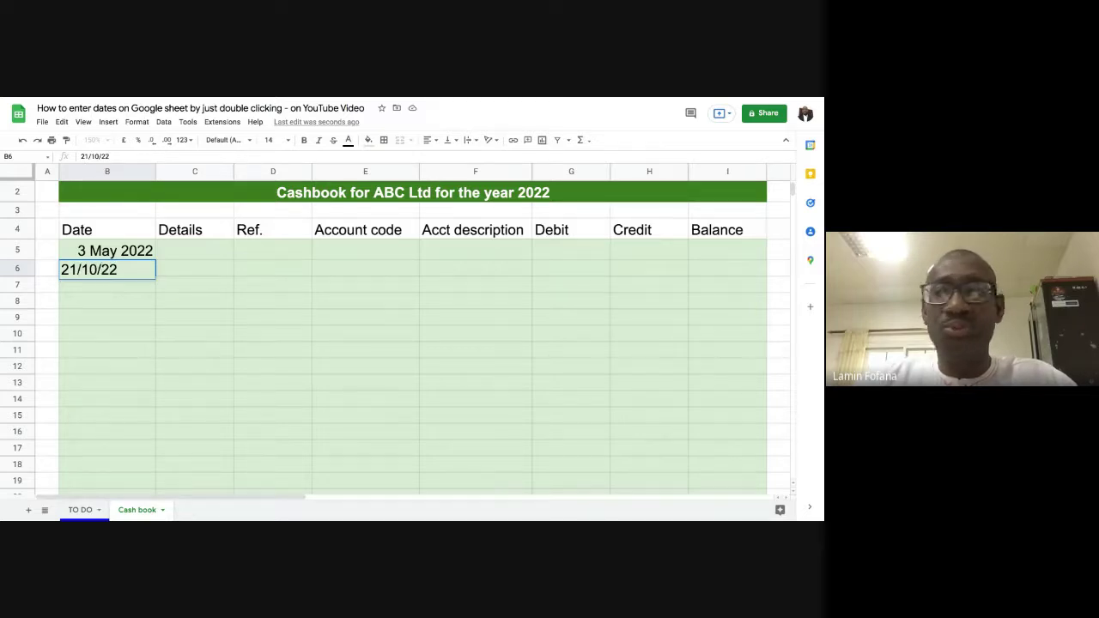
pyautogui.press('Return')
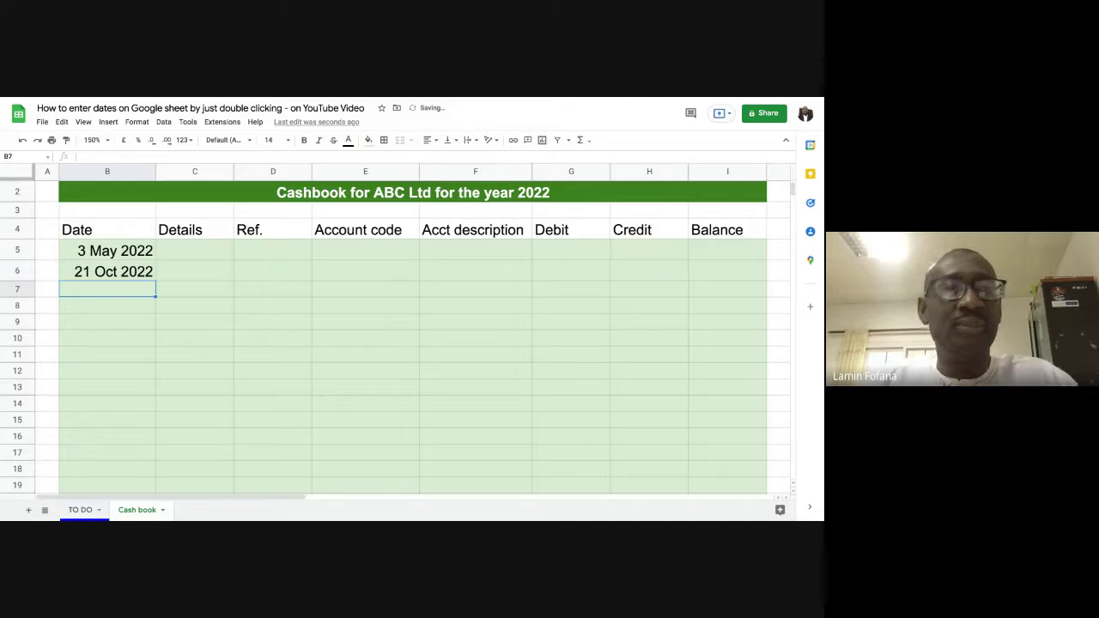
# - Check whether opening the empty Date cell B7 for editing brings up a date picker
pyautogui.click(106, 307)
pyautogui.click(110, 291)
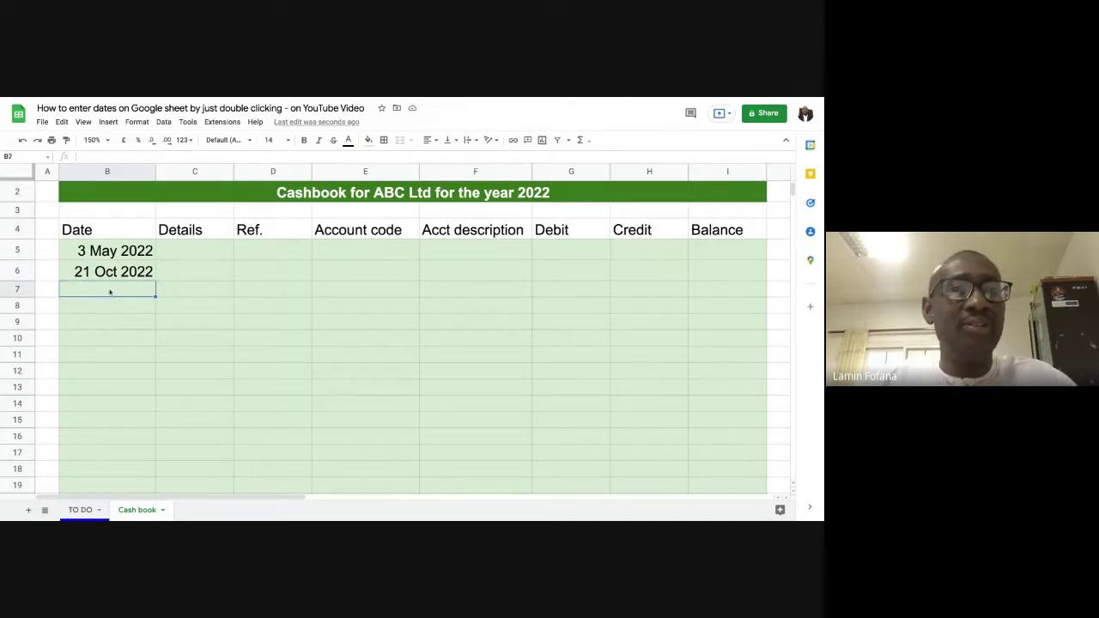
pyautogui.doubleClick(110, 293)
pyautogui.click(107, 307)
pyautogui.click(108, 295)
pyautogui.doubleClick(107, 295)
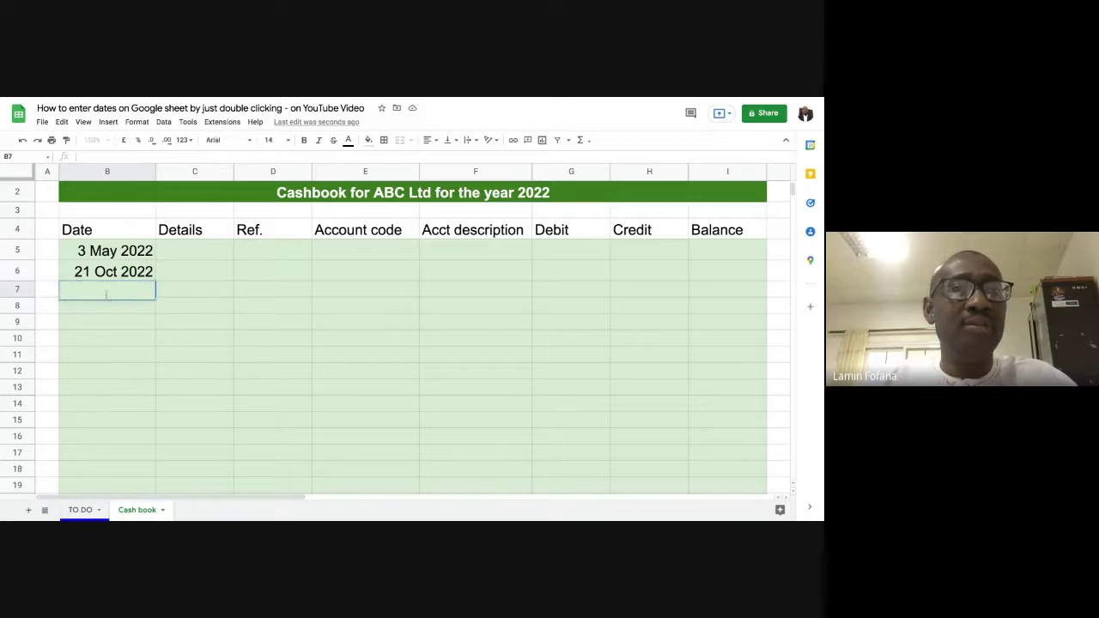
pyautogui.click(106, 307)
pyautogui.click(109, 294)
pyautogui.doubleClick(107, 293)
pyautogui.click(107, 306)
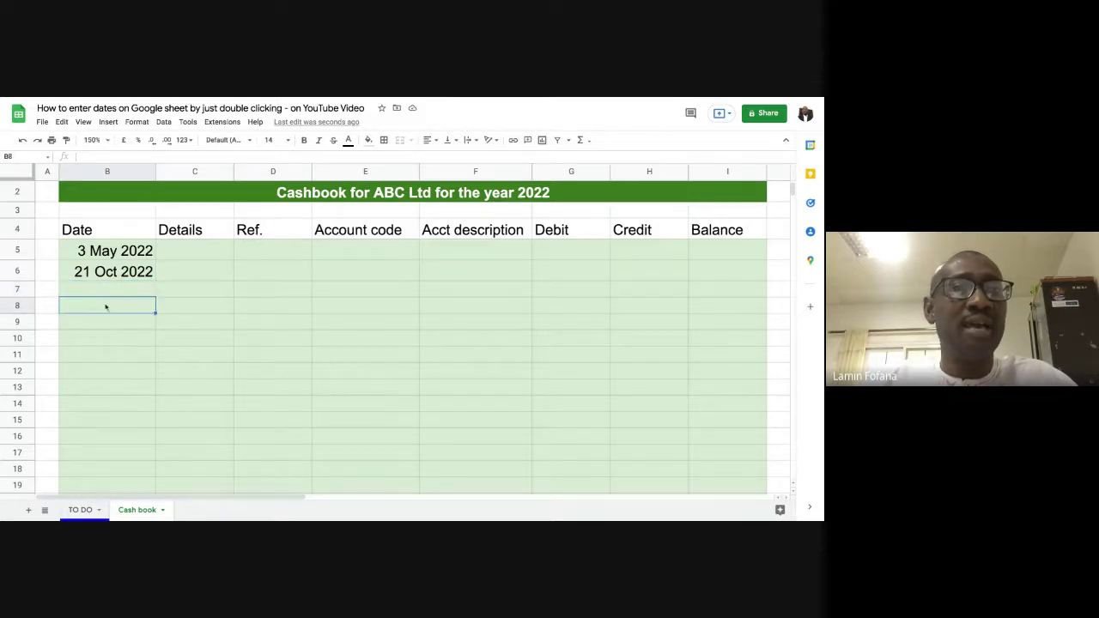
pyautogui.click(108, 294)
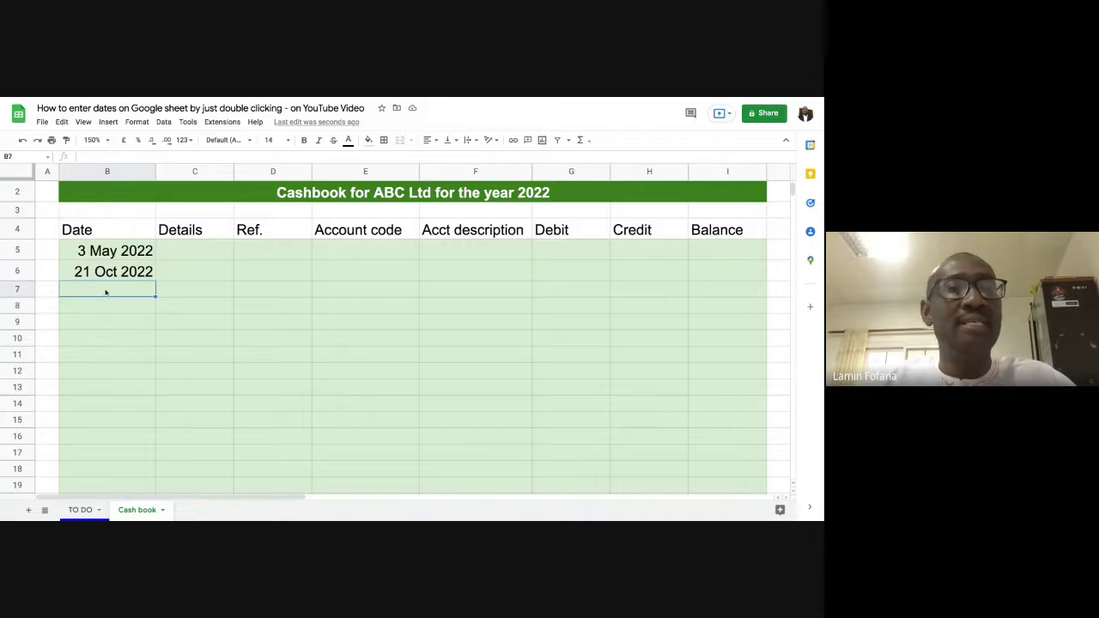
pyautogui.click(116, 253)
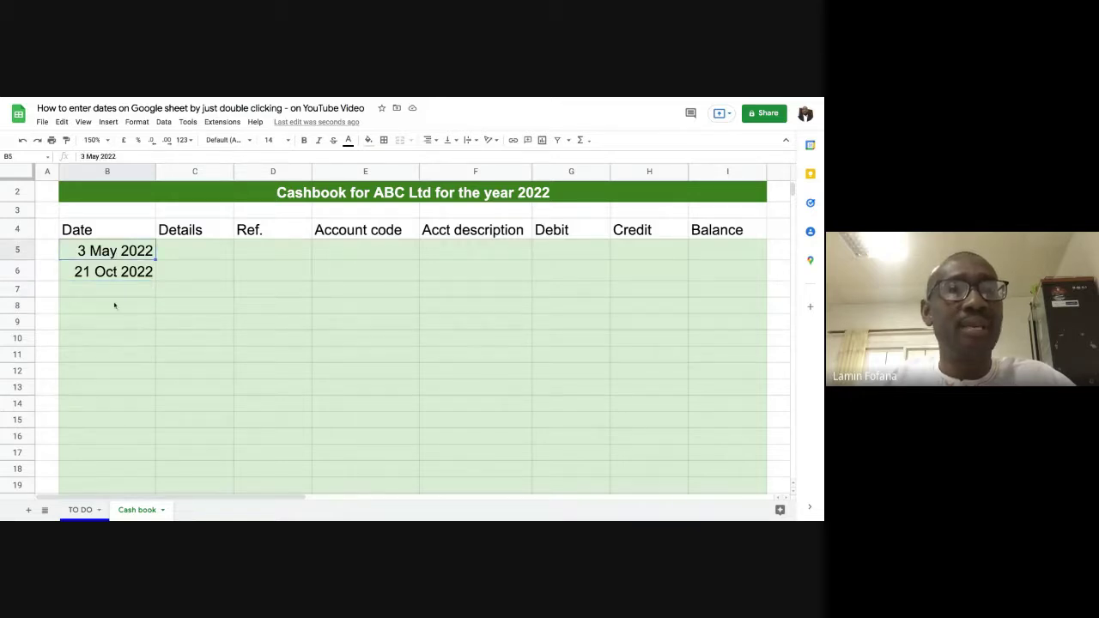
pyautogui.click(116, 306)
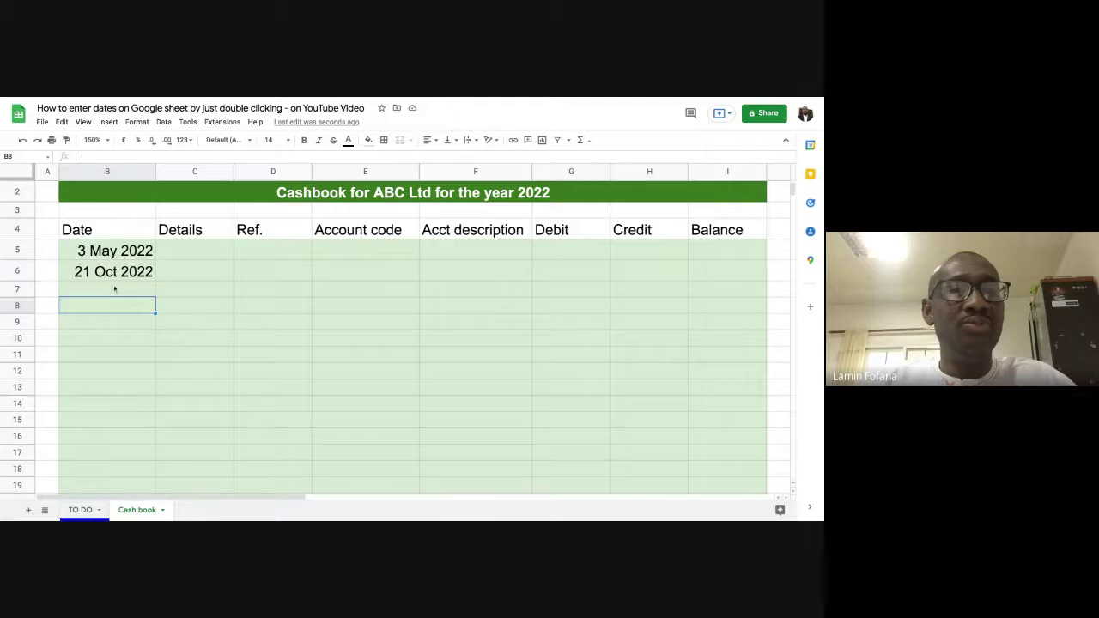
pyautogui.click(117, 290)
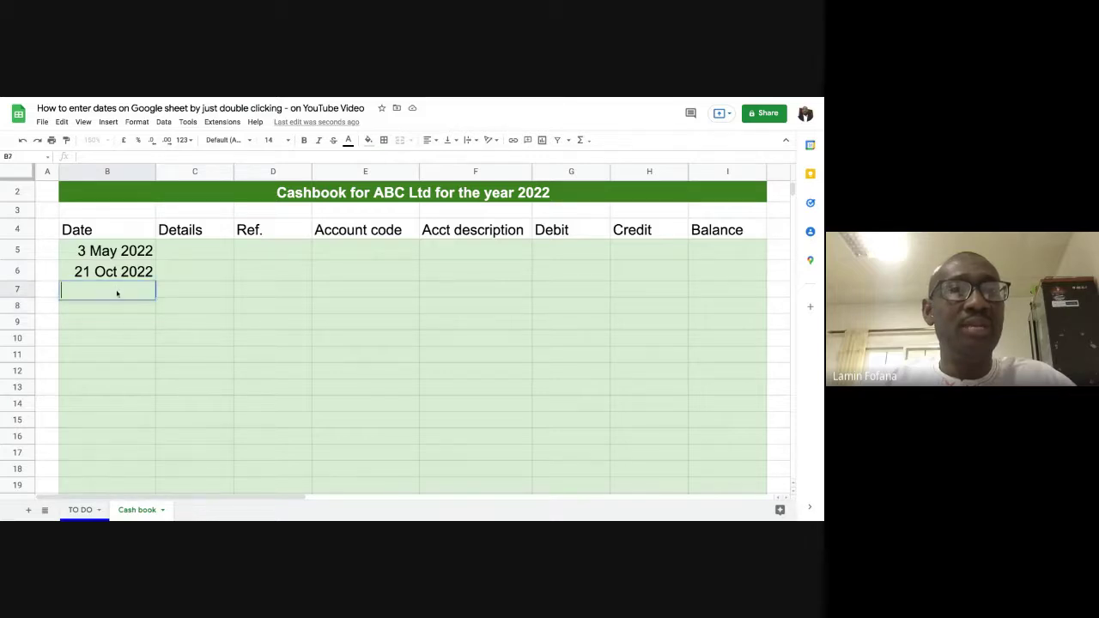
pyautogui.click(114, 312)
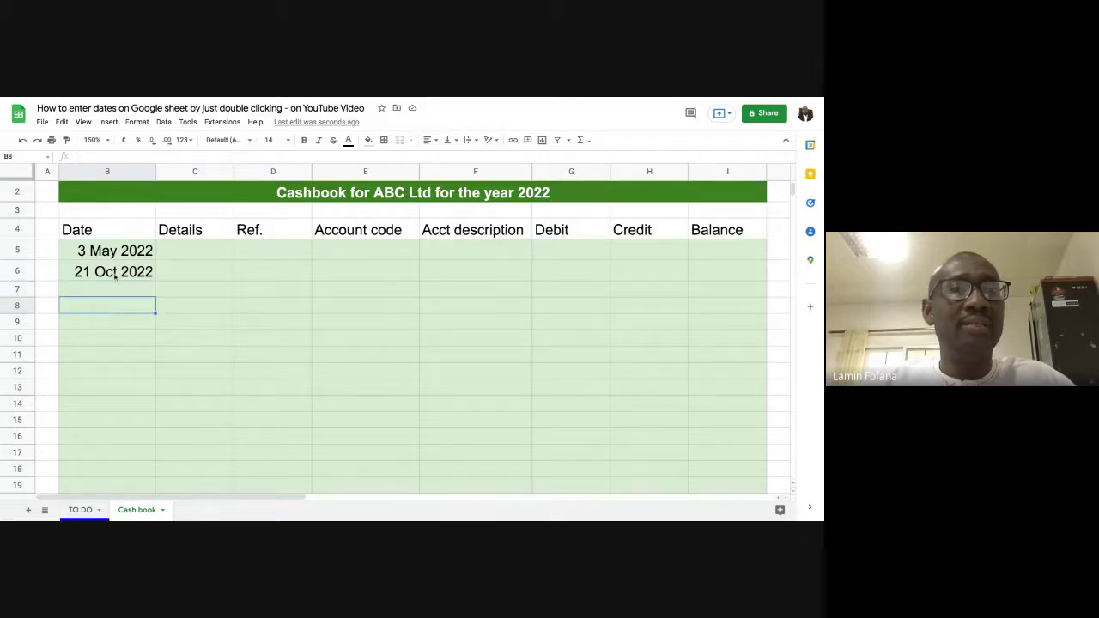
# - Clear the two sample dates from cells B5:B6 of the Date column
pyautogui.moveTo(125, 253); pyautogui.dragTo(121, 276)
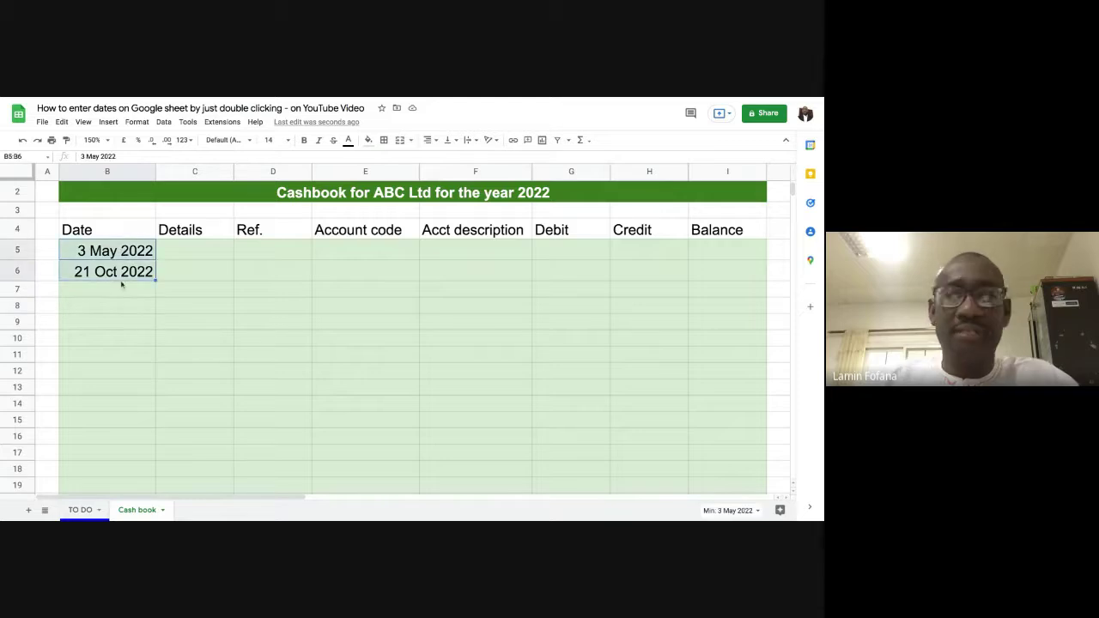
pyautogui.press('Delete')
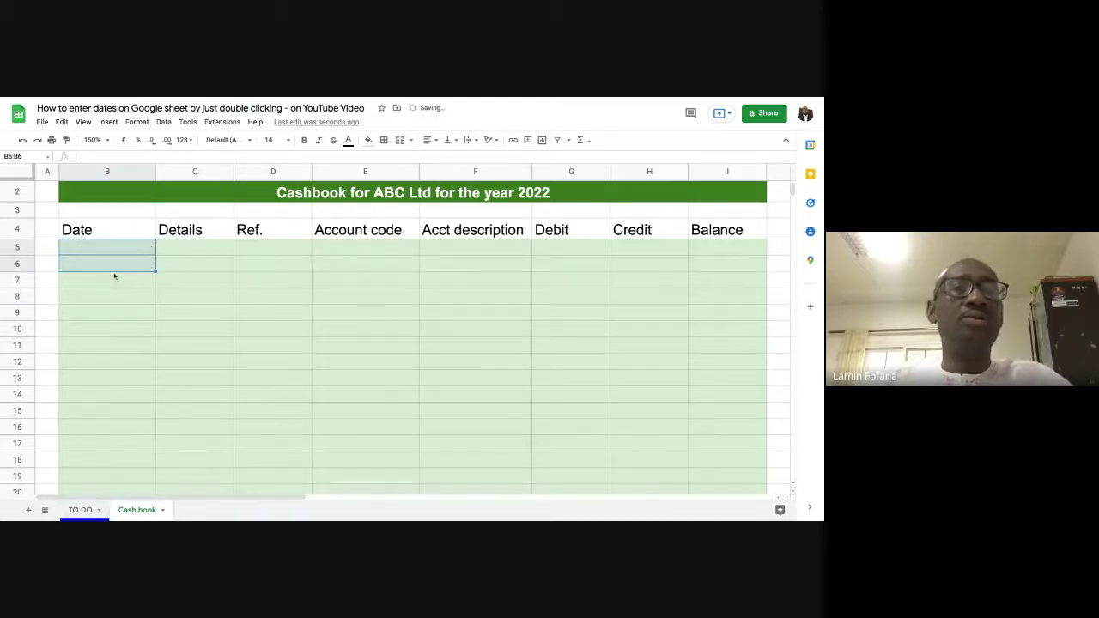
pyautogui.click(115, 282)
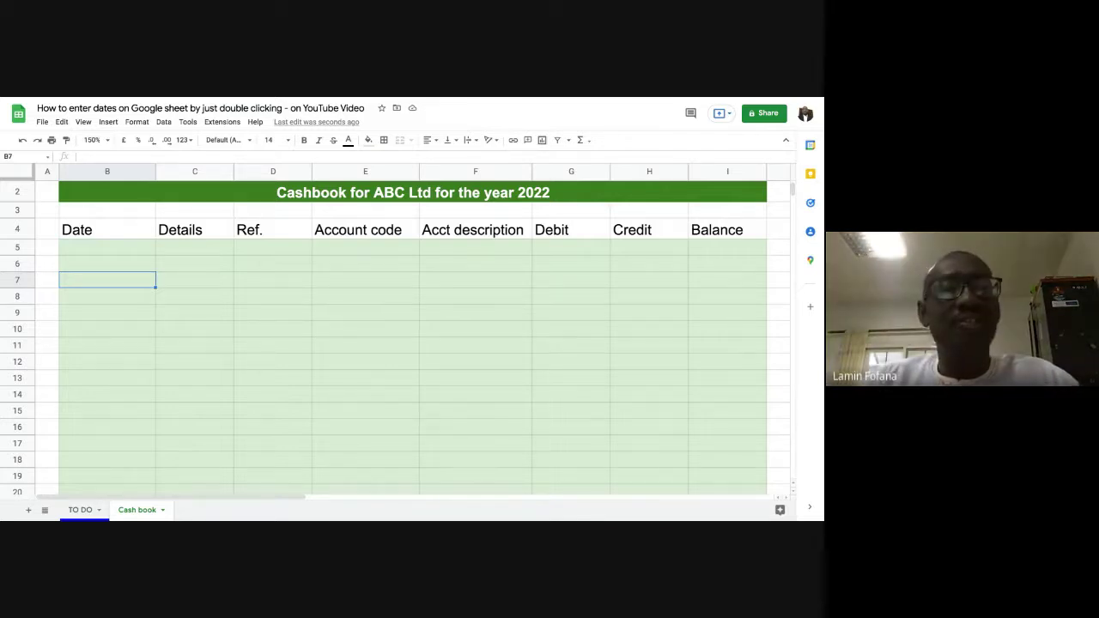
pyautogui.click(118, 250)
pyautogui.hotkey('shift', 'Down')
pyautogui.hotkey('shift', 'Down')
pyautogui.hotkey('shift', 'Down')
pyautogui.hotkey('shift', 'Down')
pyautogui.hotkey('shift', 'Down')
pyautogui.hotkey('shift', 'Down')
pyautogui.hotkey('shift', 'Down')
pyautogui.hotkey('shift', 'Down')
pyautogui.hotkey('shift', 'Down')
pyautogui.hotkey('shift', 'Down')
pyautogui.hotkey('shift', 'Down')
pyautogui.hotkey('shift', 'Down')
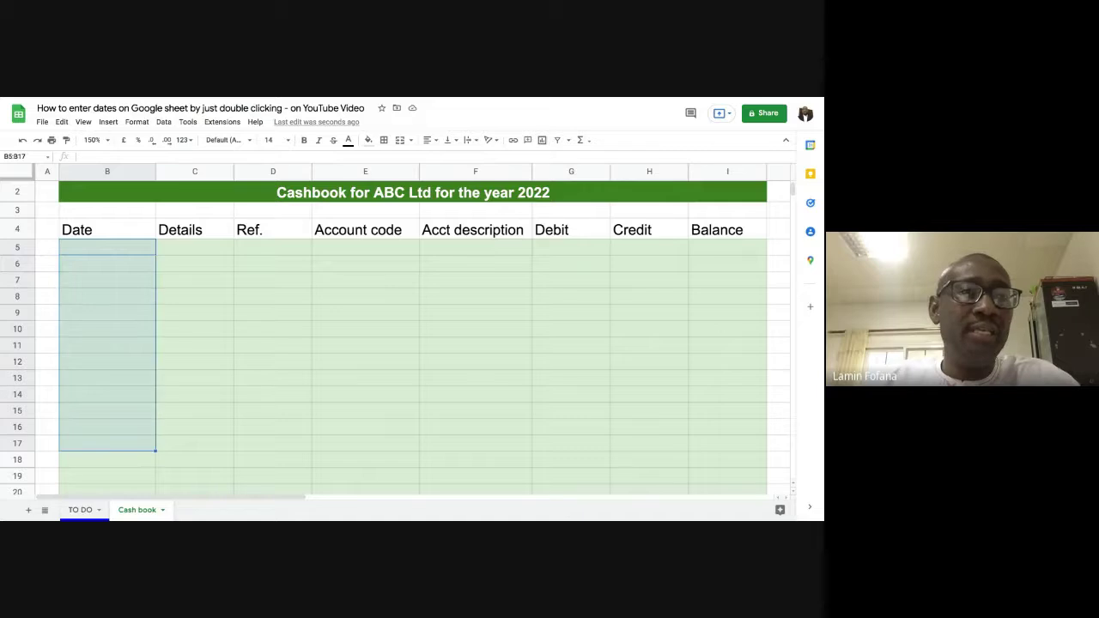
# - Start a data validation rule for the Date column cells B5:B20 with the criteria Date, between
pyautogui.click(91, 250)
pyautogui.hotkey('shift', 'Down')
pyautogui.hotkey('shift', 'Down')
pyautogui.hotkey('shift', 'Down')
pyautogui.hotkey('shift', 'Down')
pyautogui.hotkey('shift', 'Down')
pyautogui.hotkey('shift', 'Down')
pyautogui.hotkey('shift', 'Down')
pyautogui.hotkey('shift', 'Down')
pyautogui.hotkey('shift', 'Down')
pyautogui.hotkey('shift', 'Down')
pyautogui.hotkey('shift', 'Down')
pyautogui.hotkey('shift', 'Down')
pyautogui.hotkey('shift', 'Down')
pyautogui.hotkey('shift', 'Down')
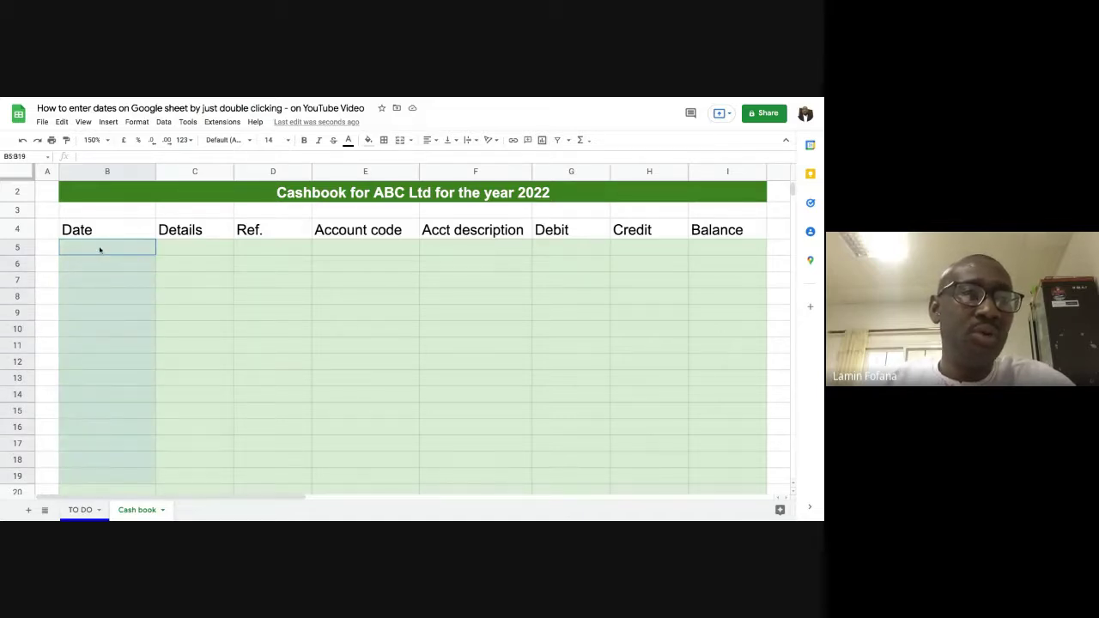
pyautogui.hotkey('shift', 'Down')
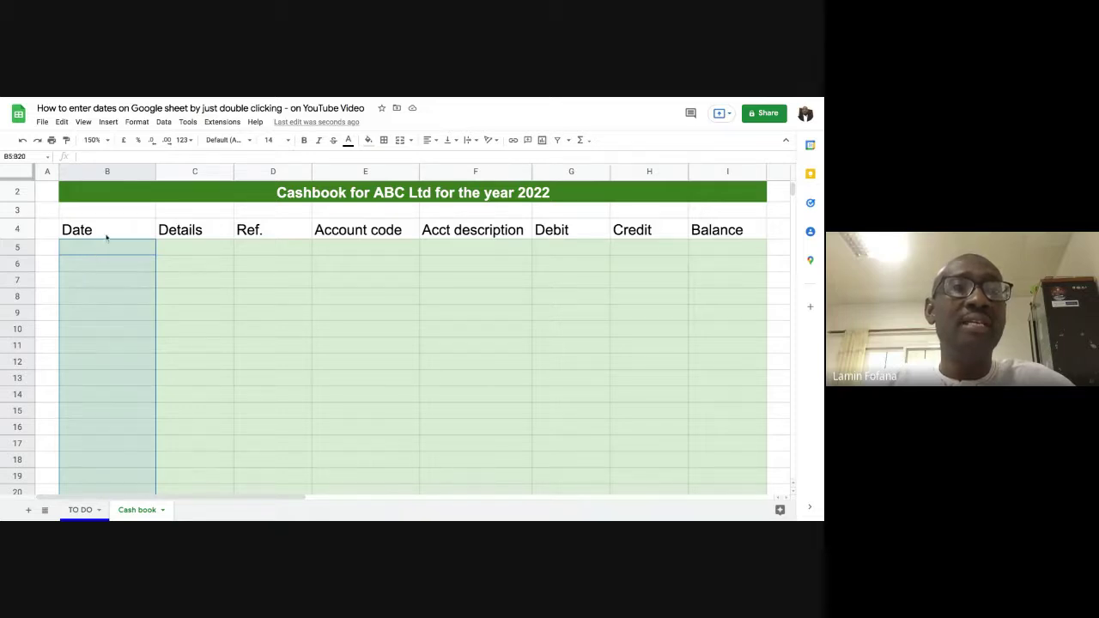
pyautogui.click(163, 122)
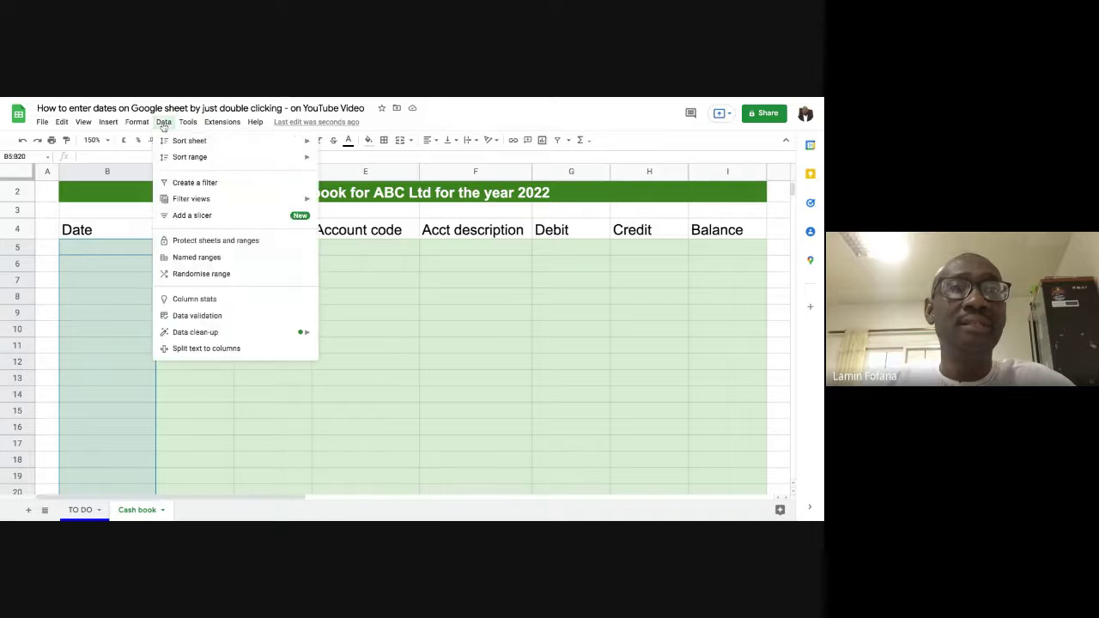
pyautogui.click(193, 316)
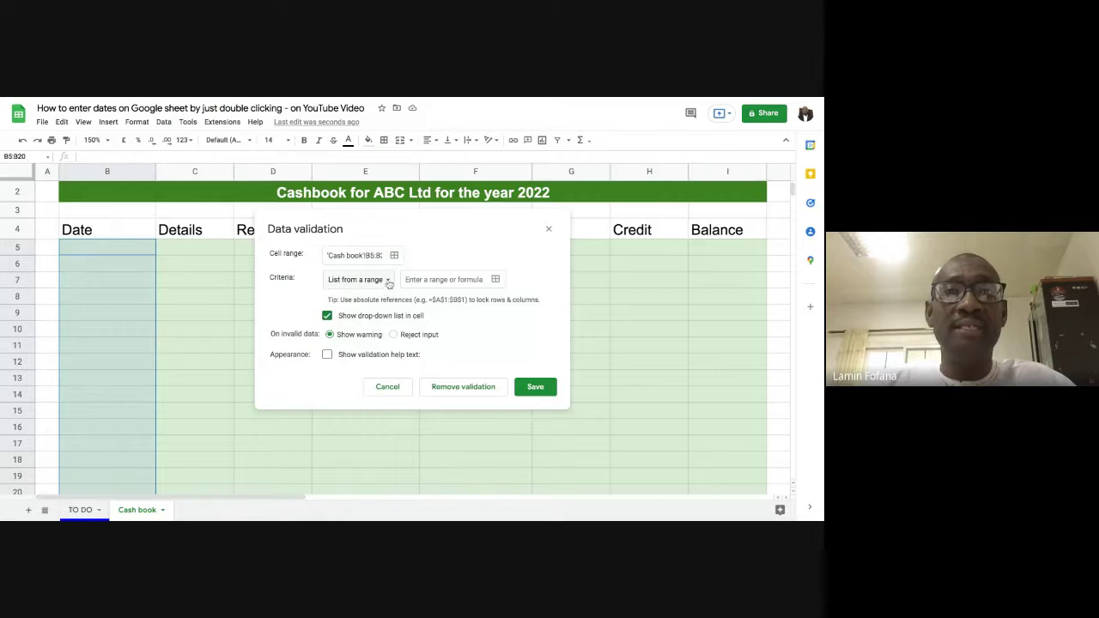
pyautogui.click(388, 283)
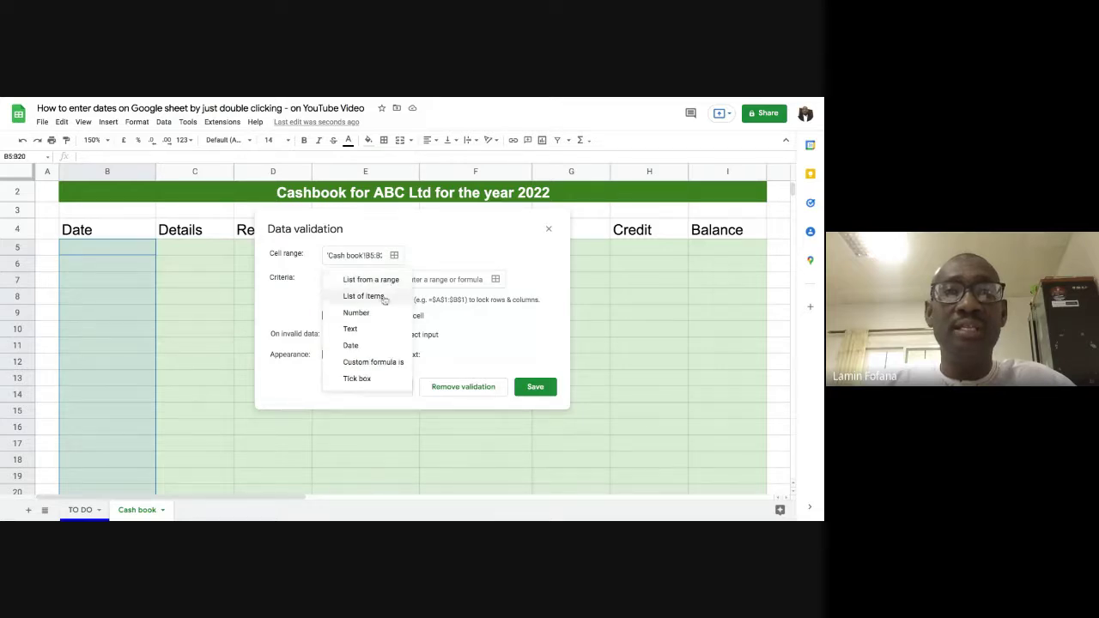
pyautogui.click(351, 345)
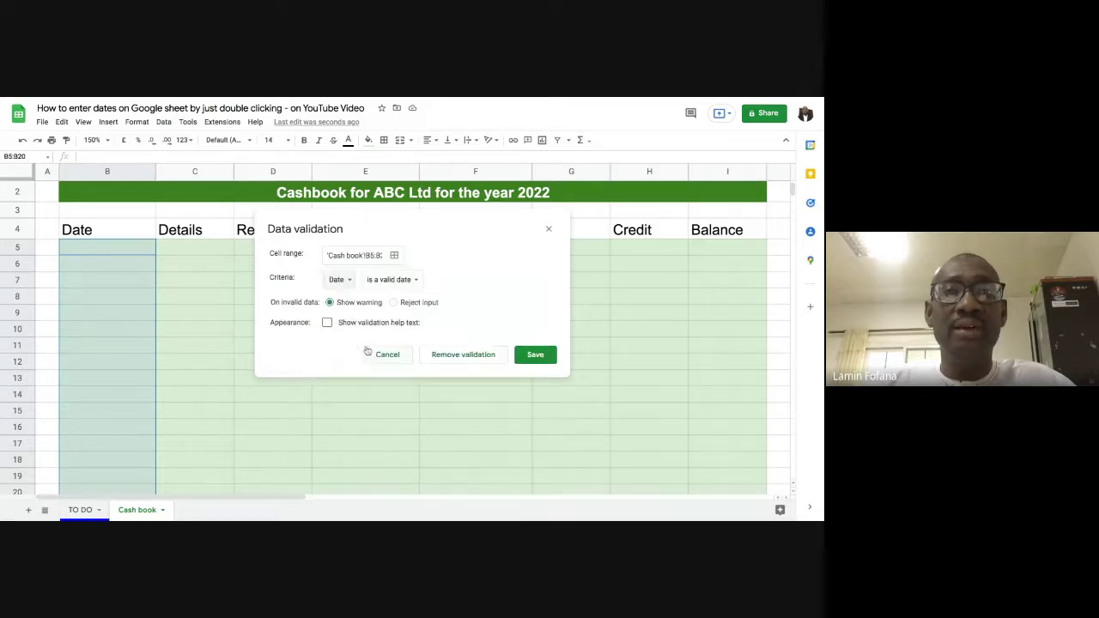
pyautogui.click(416, 283)
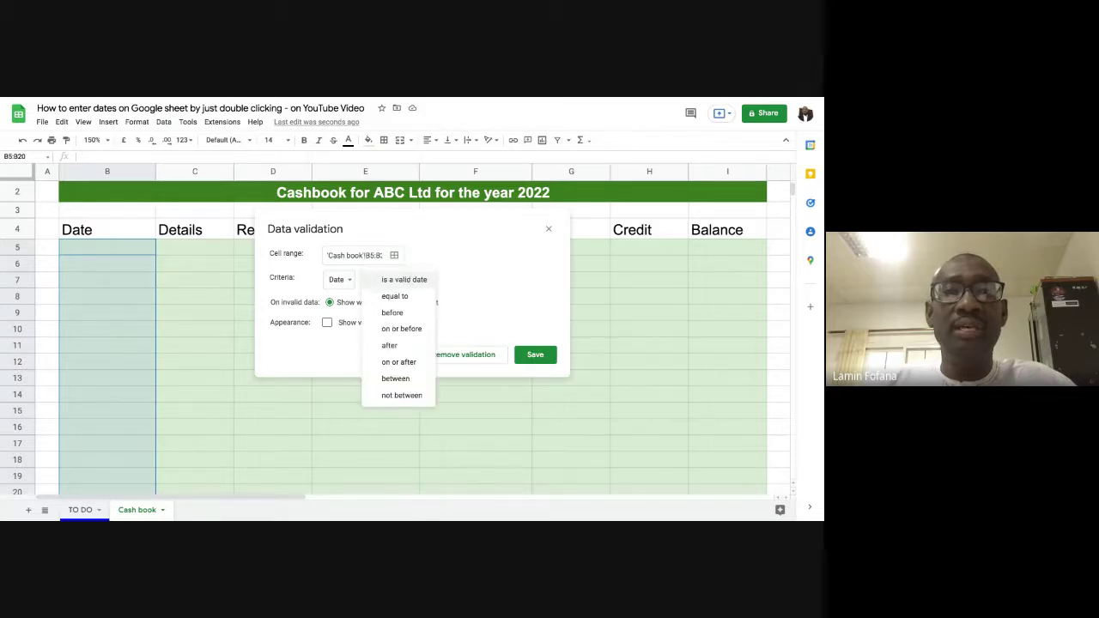
pyautogui.click(396, 379)
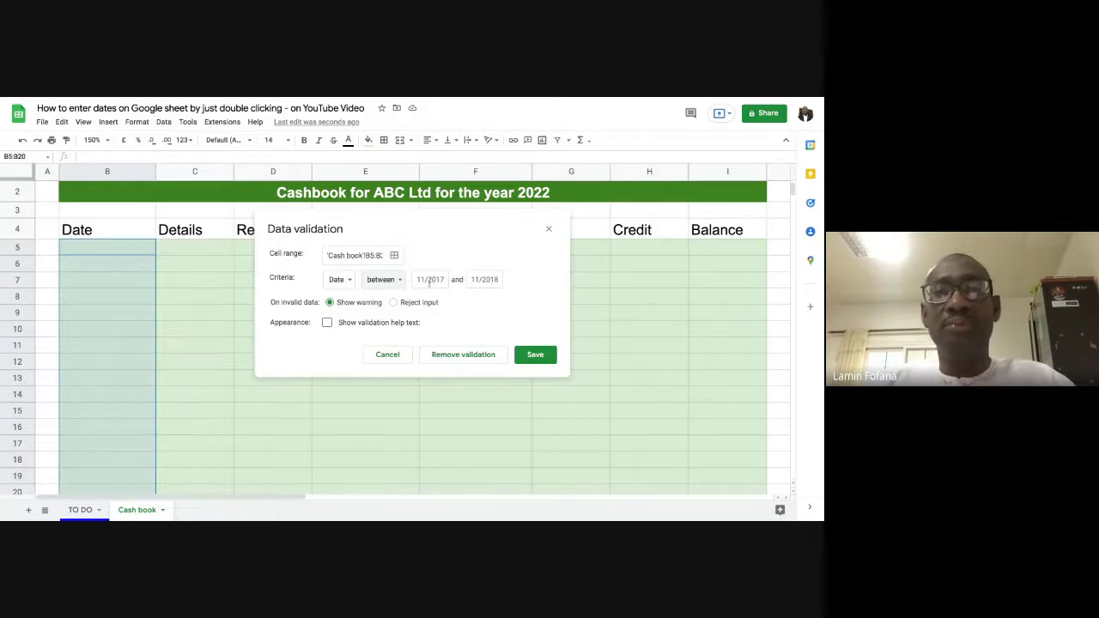
# - Set the rule's date limits to 1/1/22 and 31/12/22, with invalid data set to Reject input
pyautogui.click(441, 279)
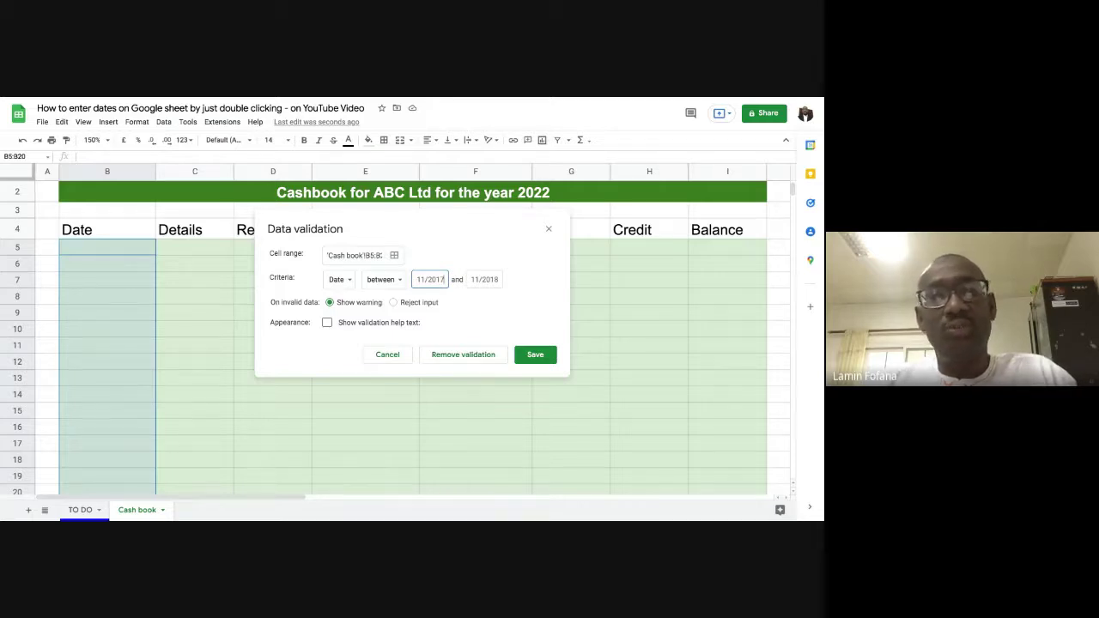
pyautogui.write('1')
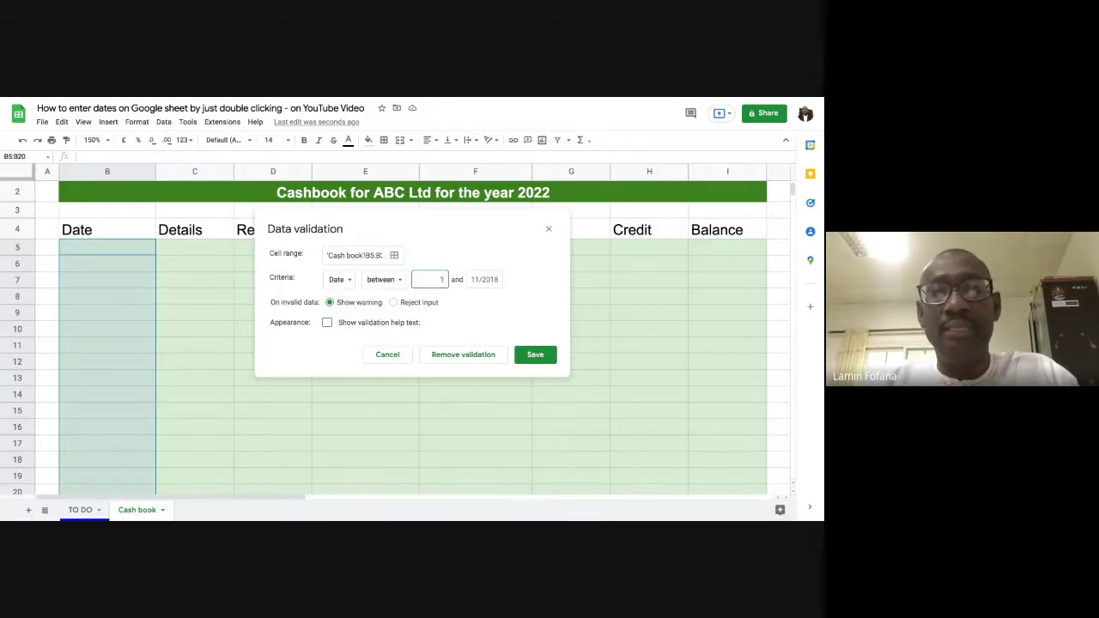
pyautogui.write('/1/')
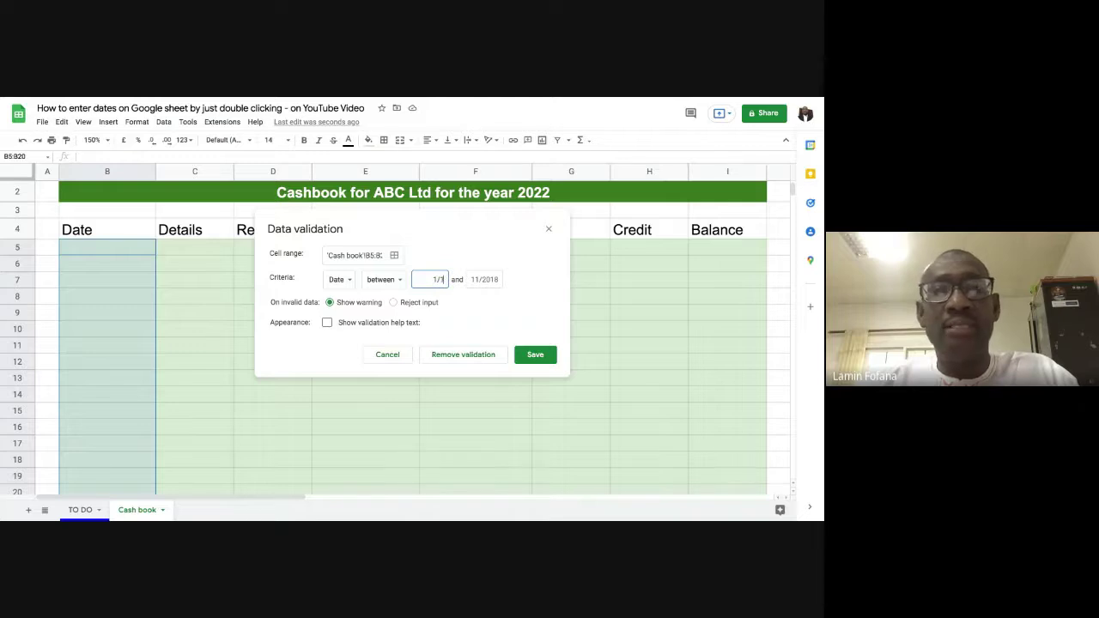
pyautogui.write('22')
pyautogui.click(485, 279)
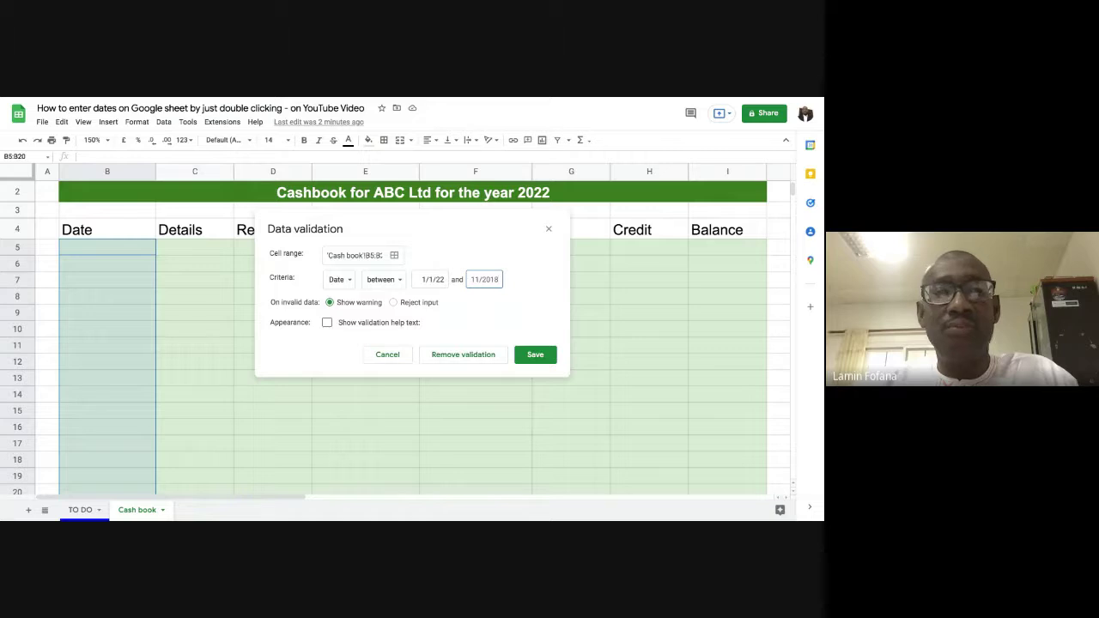
pyautogui.write('3')
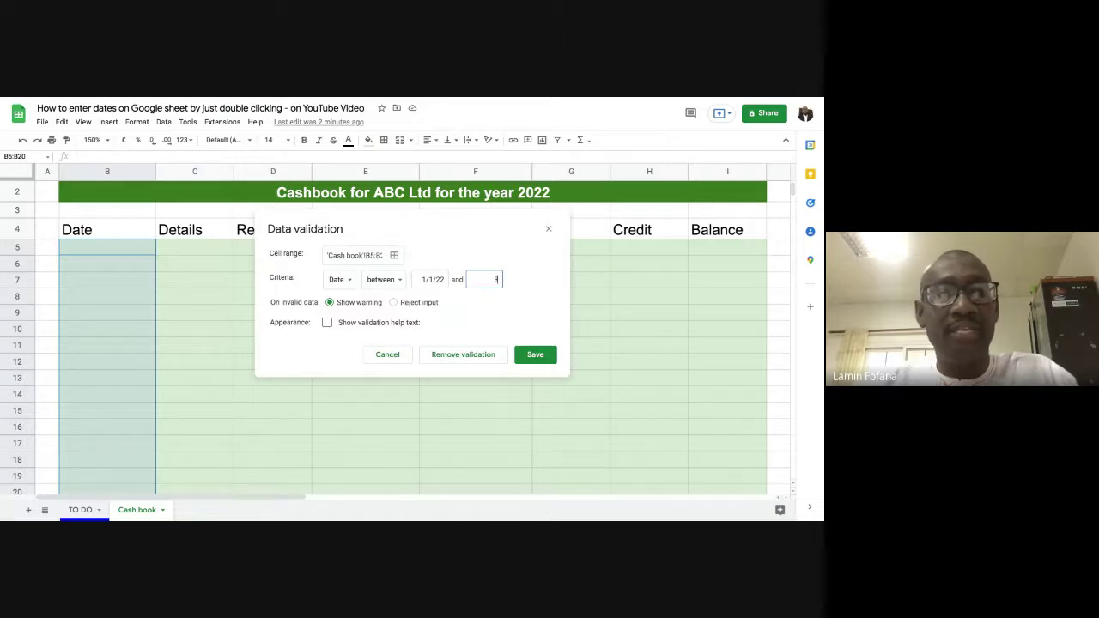
pyautogui.write('1/')
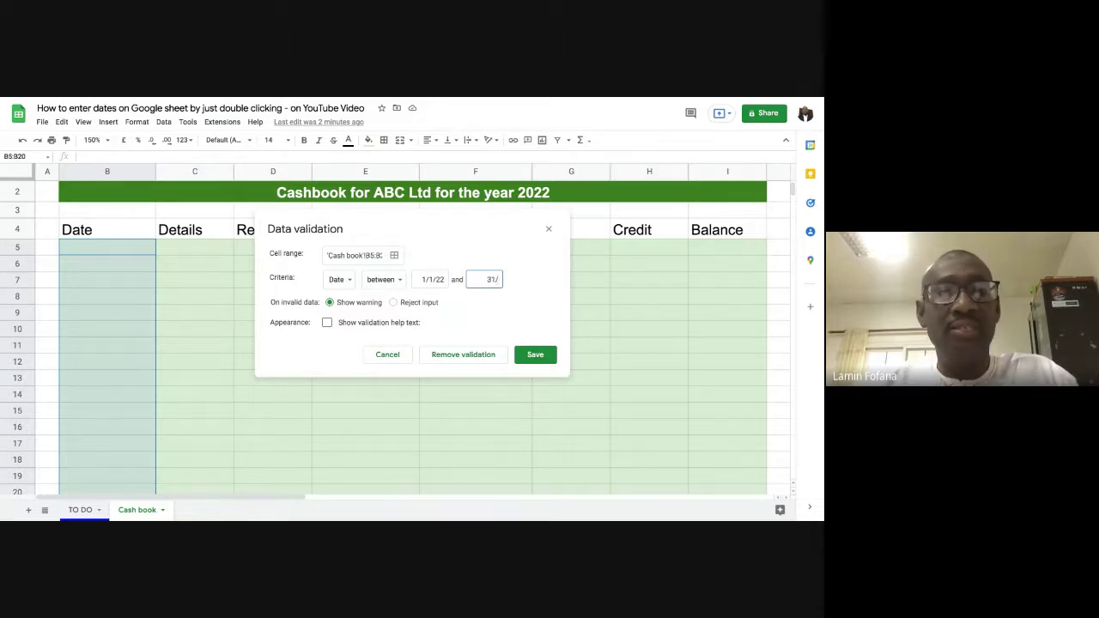
pyautogui.write('12/')
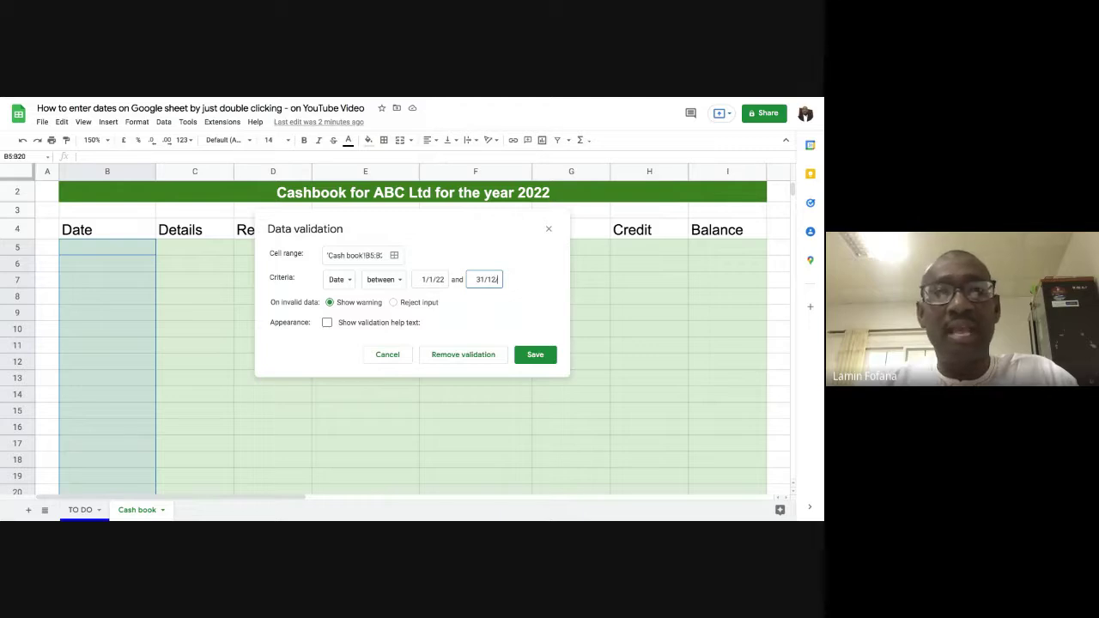
pyautogui.write('22')
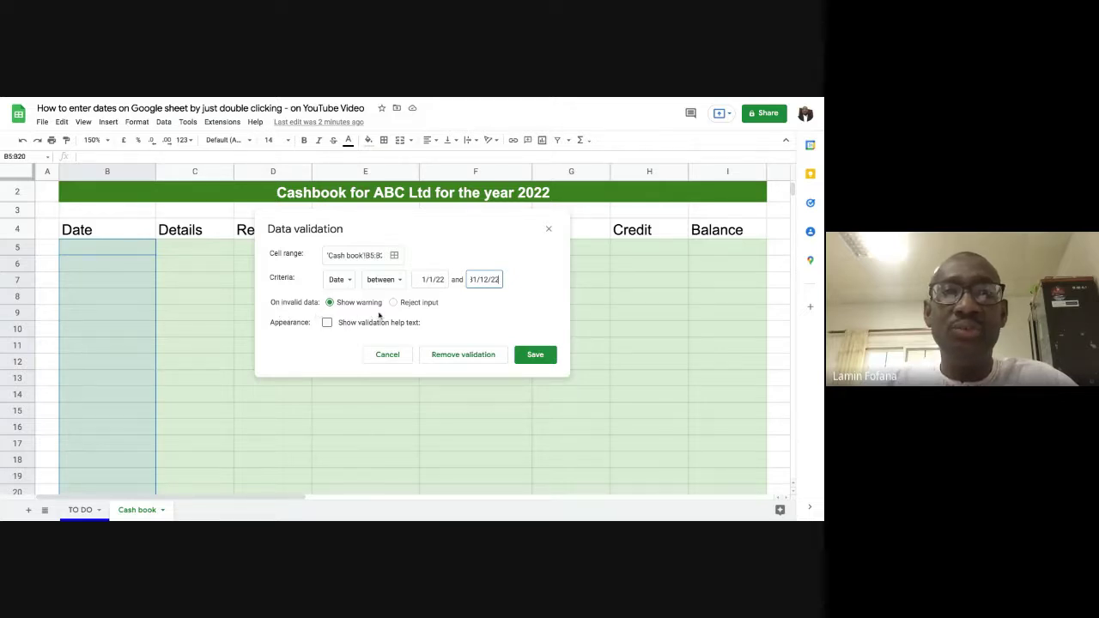
pyautogui.click(393, 304)
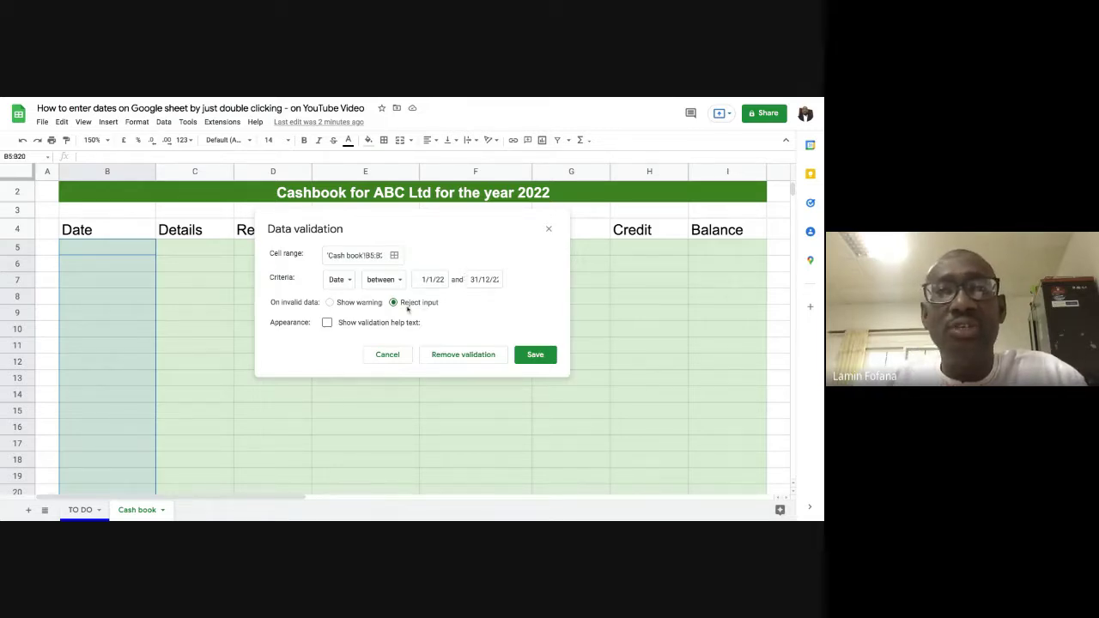
# - Turn on the validation help text for the Date column rule and save the rule
pyautogui.click(327, 322)
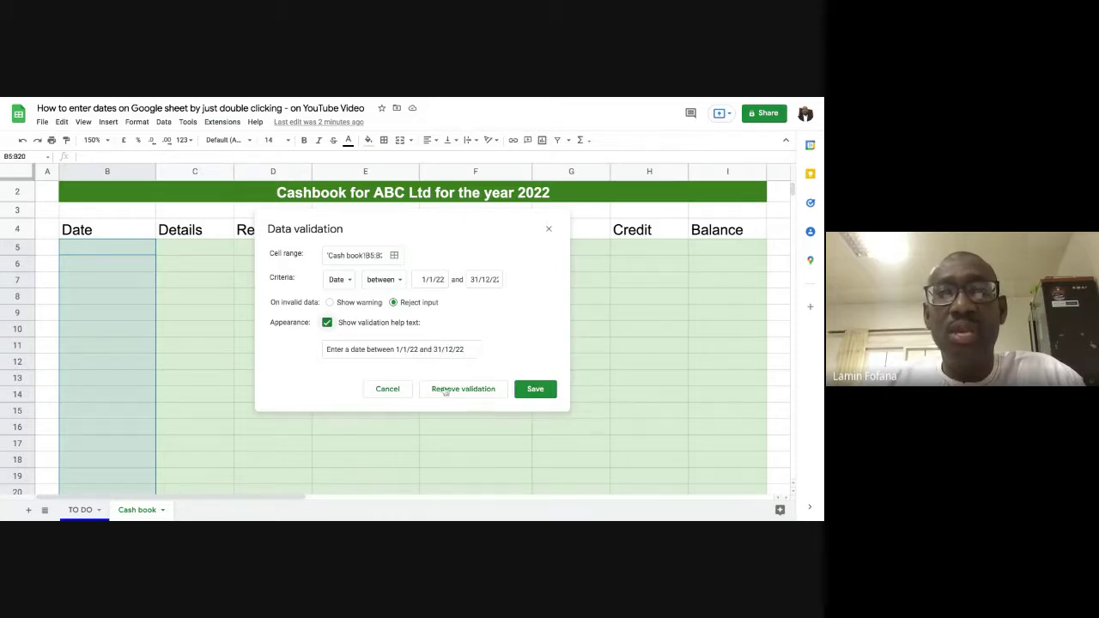
pyautogui.click(536, 392)
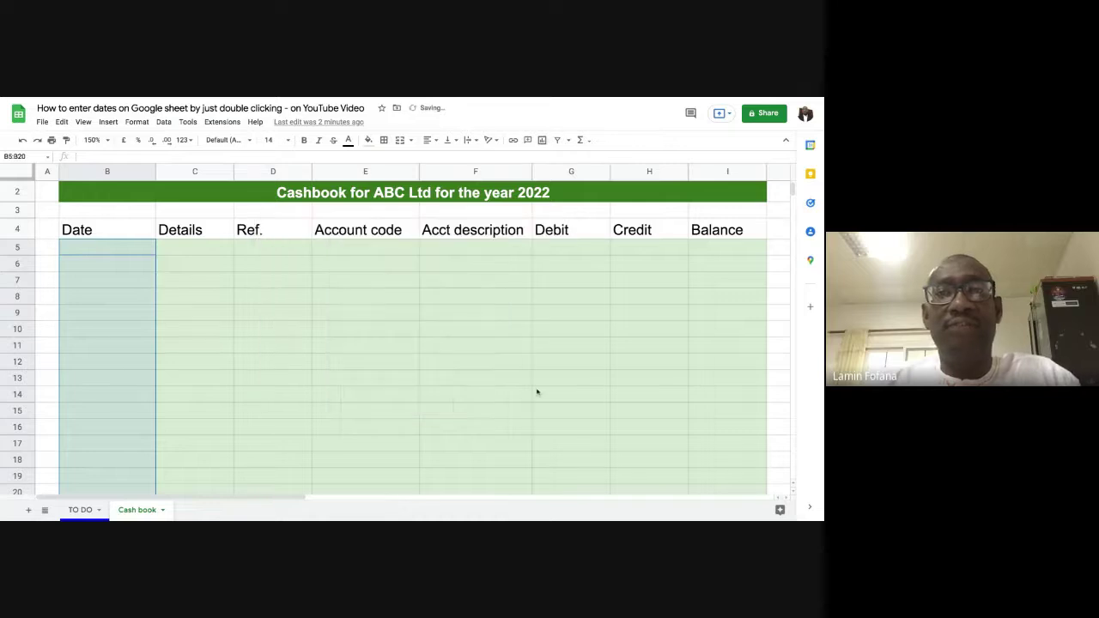
# - Enter the date 1/1/22 in cell B5, the first row under the Date heading
pyautogui.click(118, 268)
pyautogui.click(117, 250)
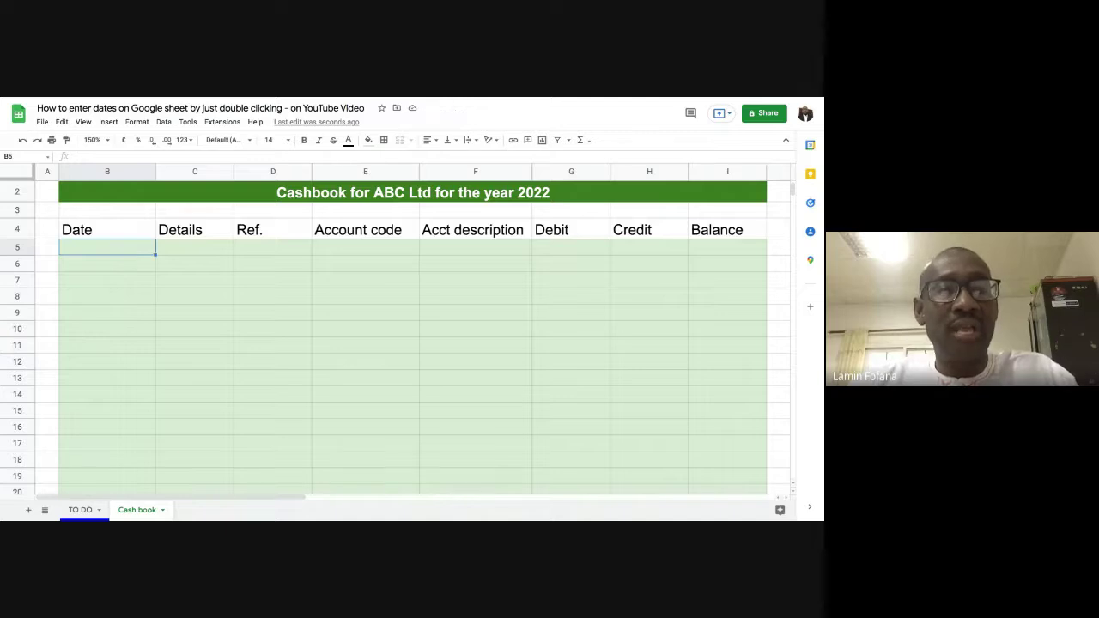
pyautogui.write('1/1')
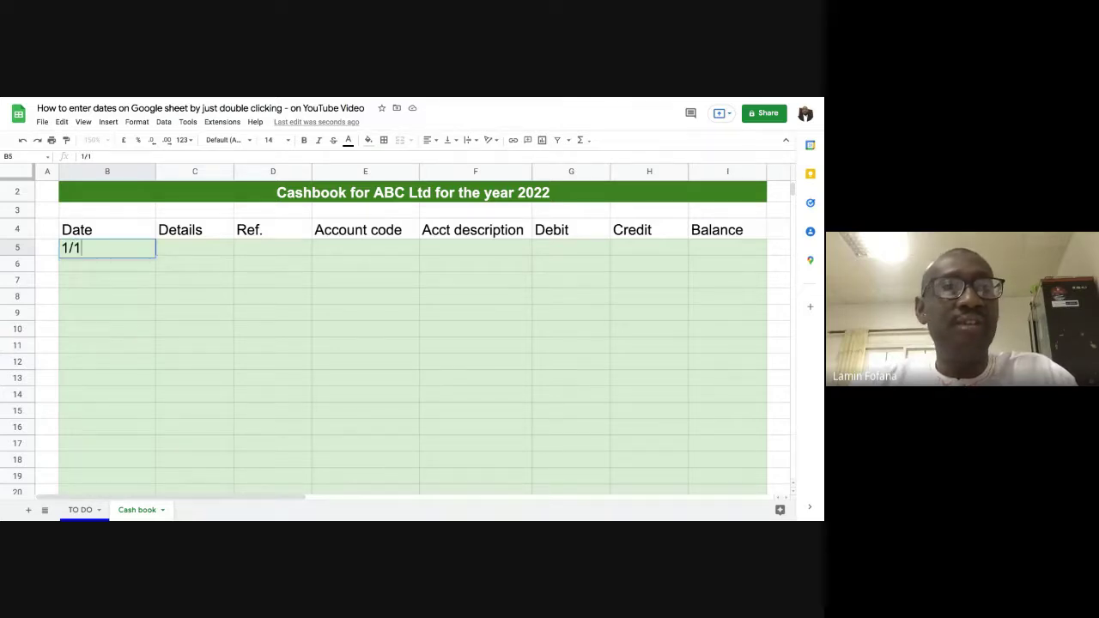
pyautogui.write('/22')
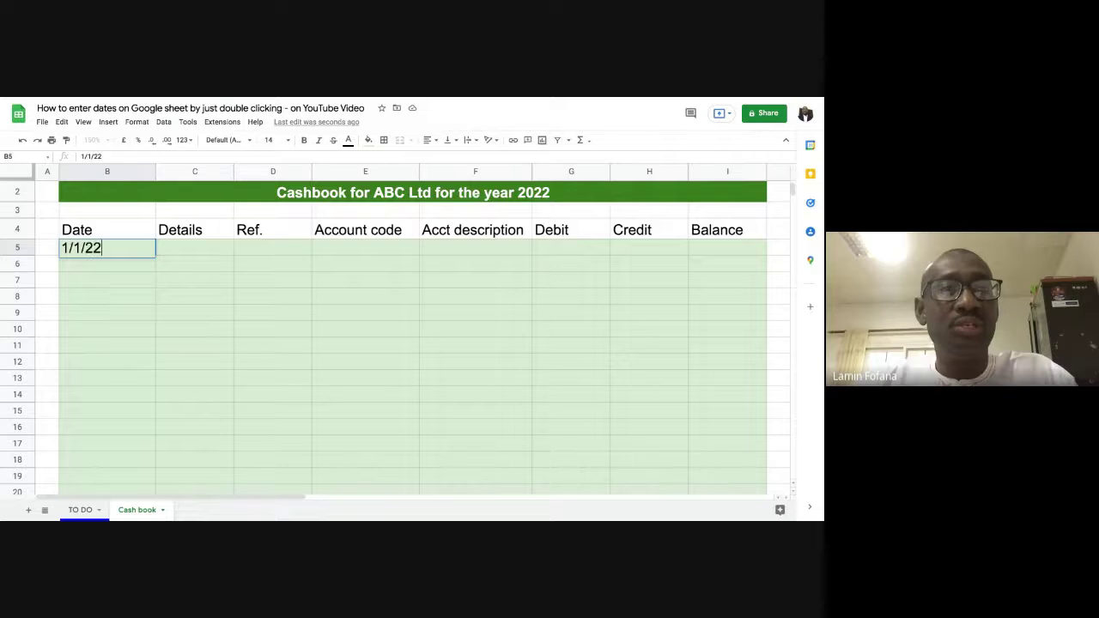
pyautogui.press('Return')
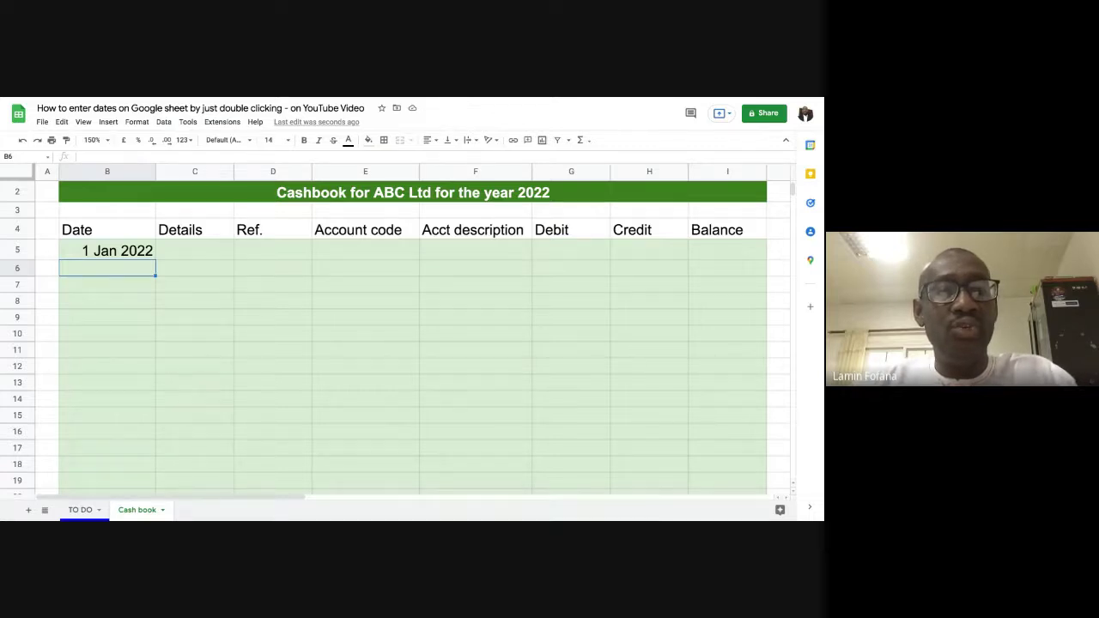
# - Enter the dates 21/6/22 and 31/12/22 in cells B6 and B7 of the Date column
pyautogui.write('21')
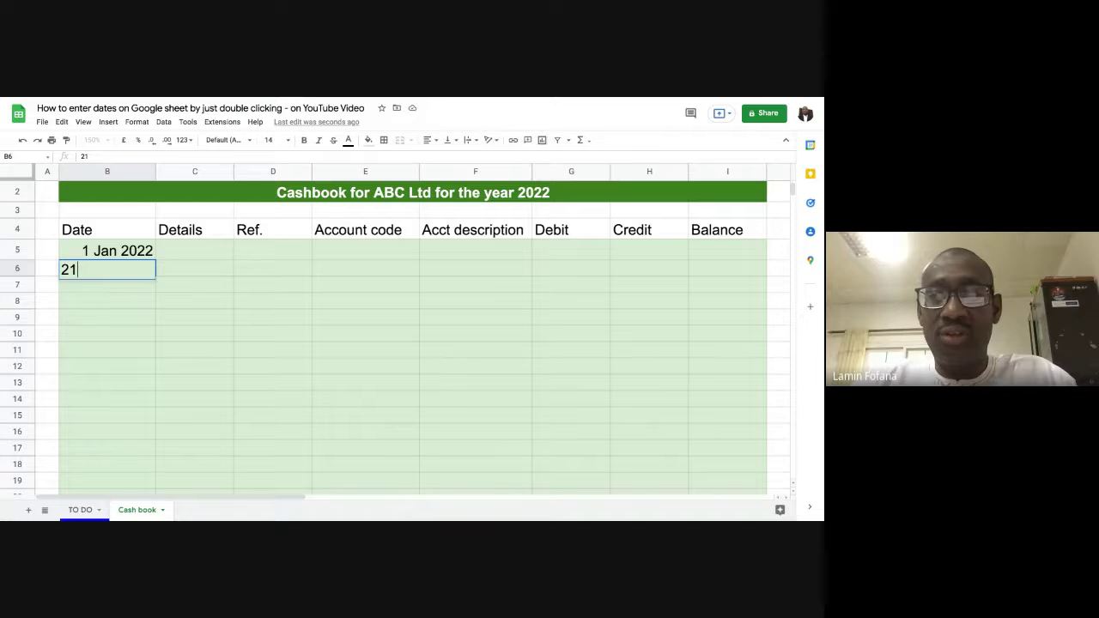
pyautogui.write('/')
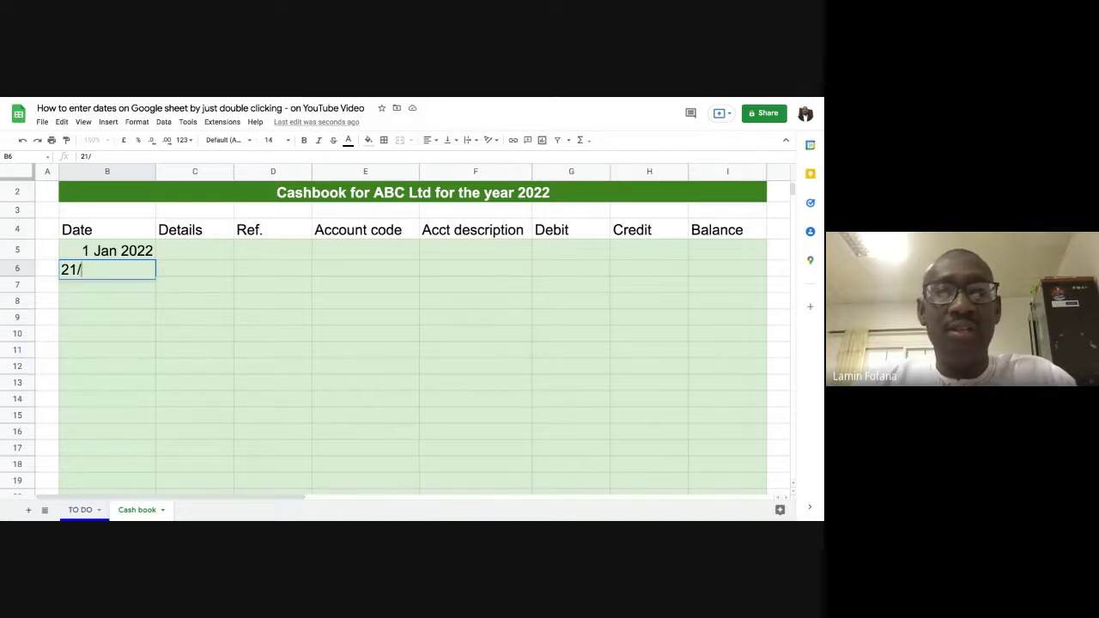
pyautogui.write('6/22')
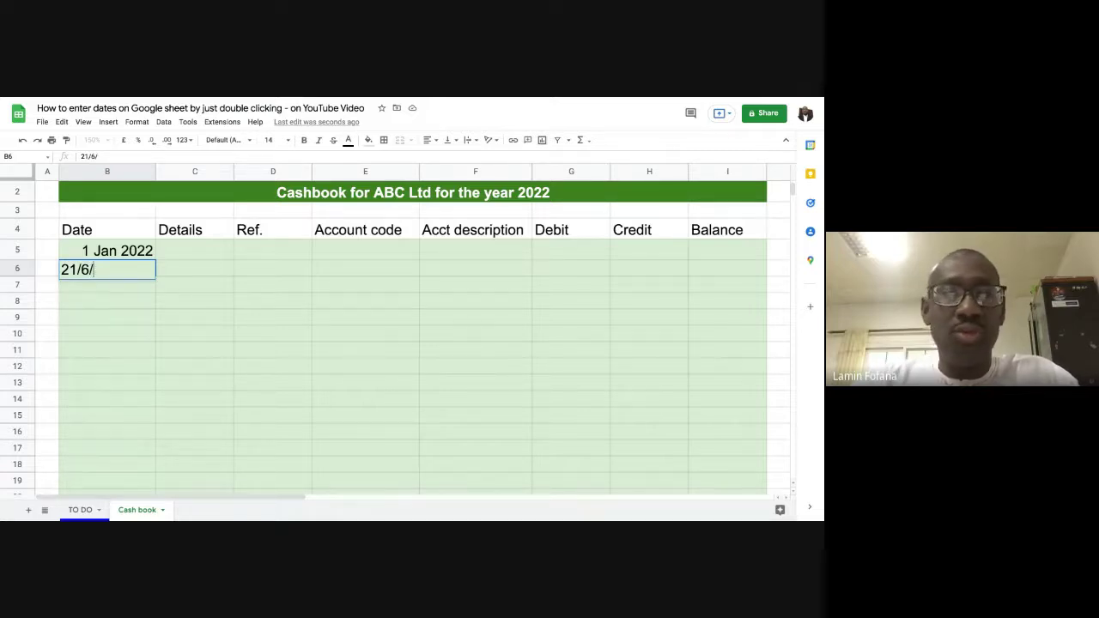
pyautogui.press('Return')
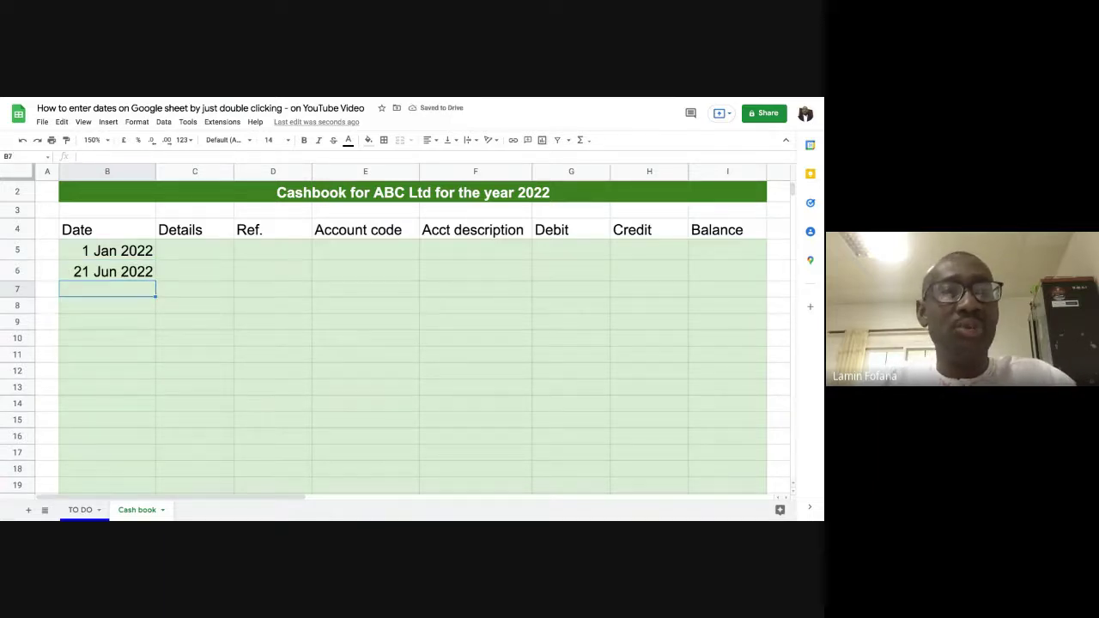
pyautogui.write('3')
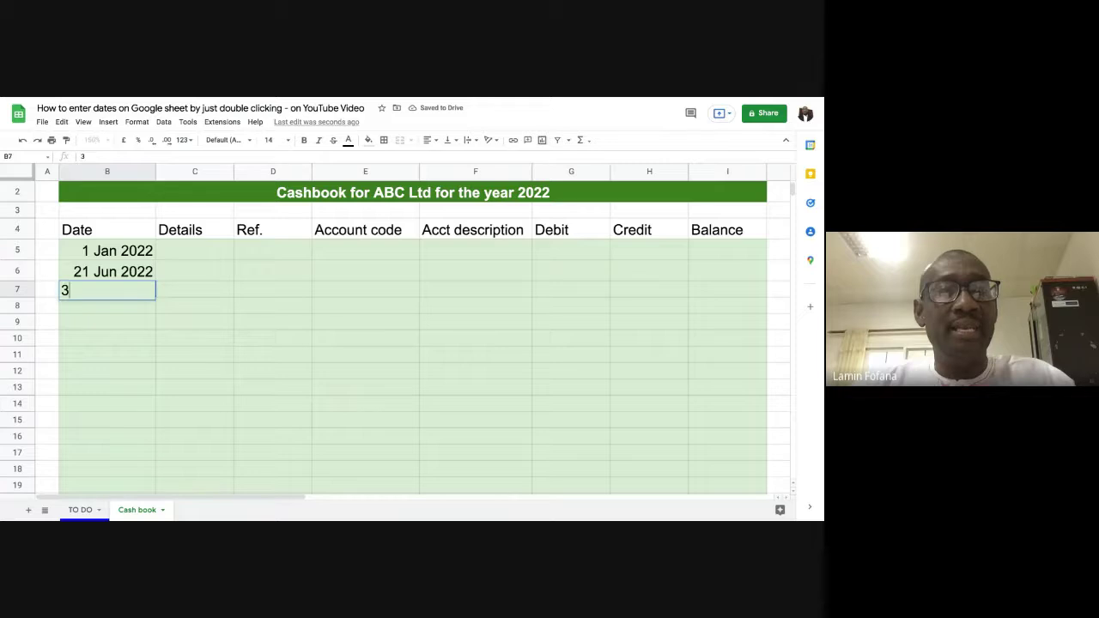
pyautogui.write('1/1')
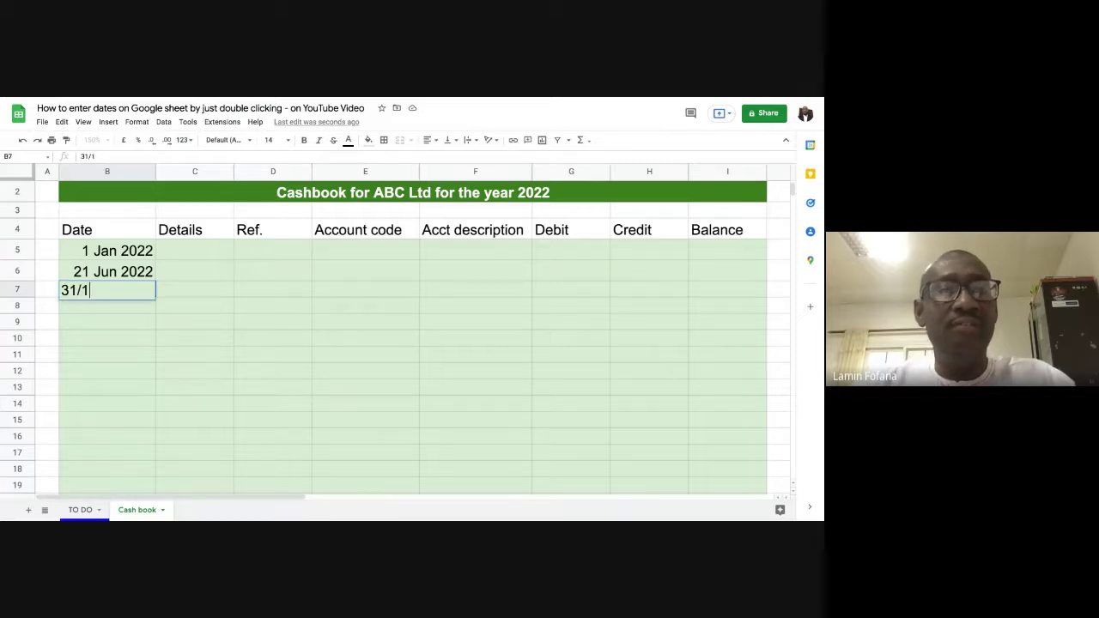
pyautogui.write('2/22')
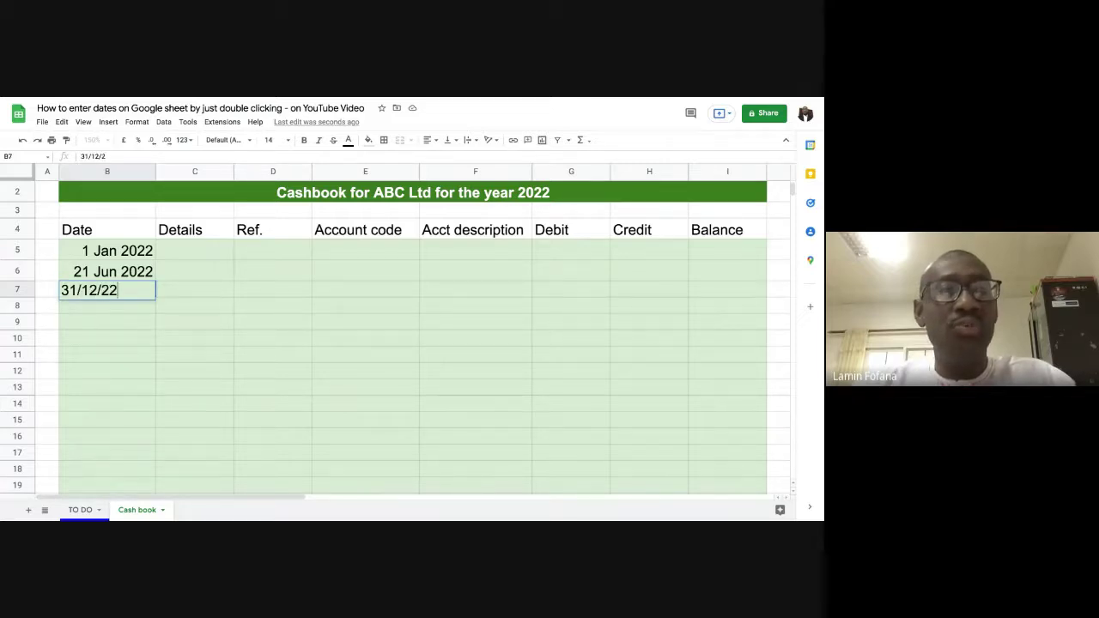
pyautogui.press('Return')
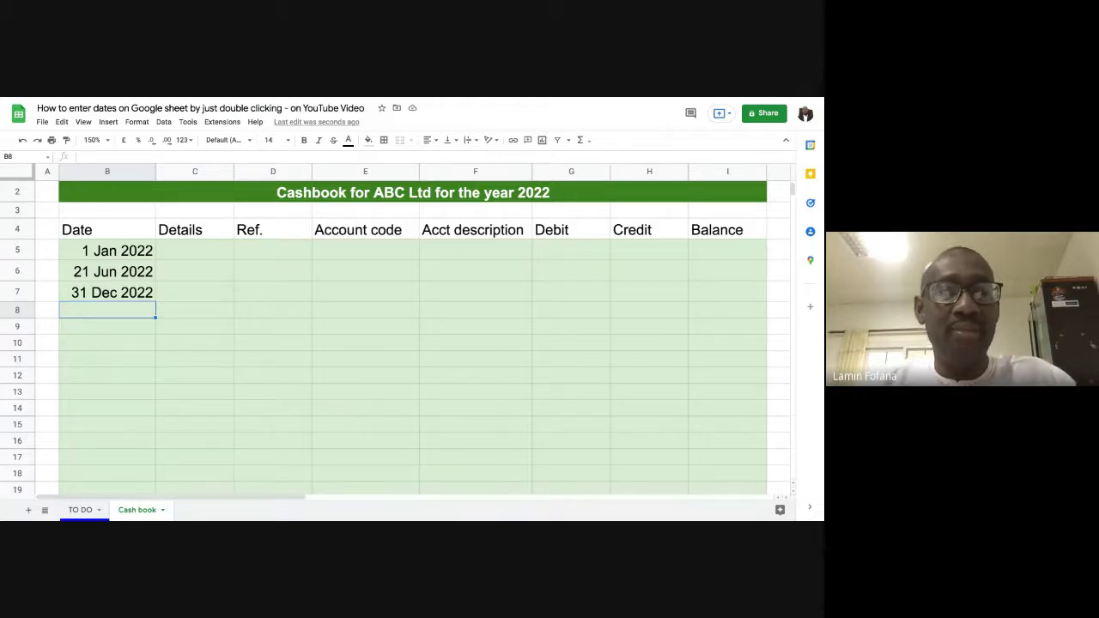
# - Test the date validation by trying to enter the earlier-year date 2/2/21 in cell B8
pyautogui.write('2/2')
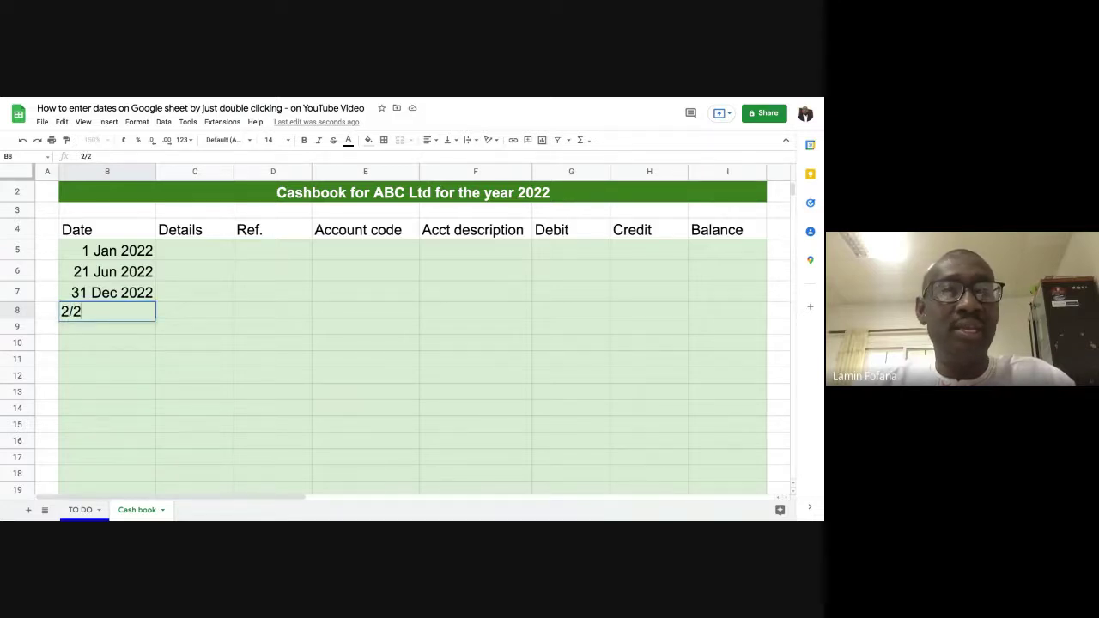
pyautogui.write('2')
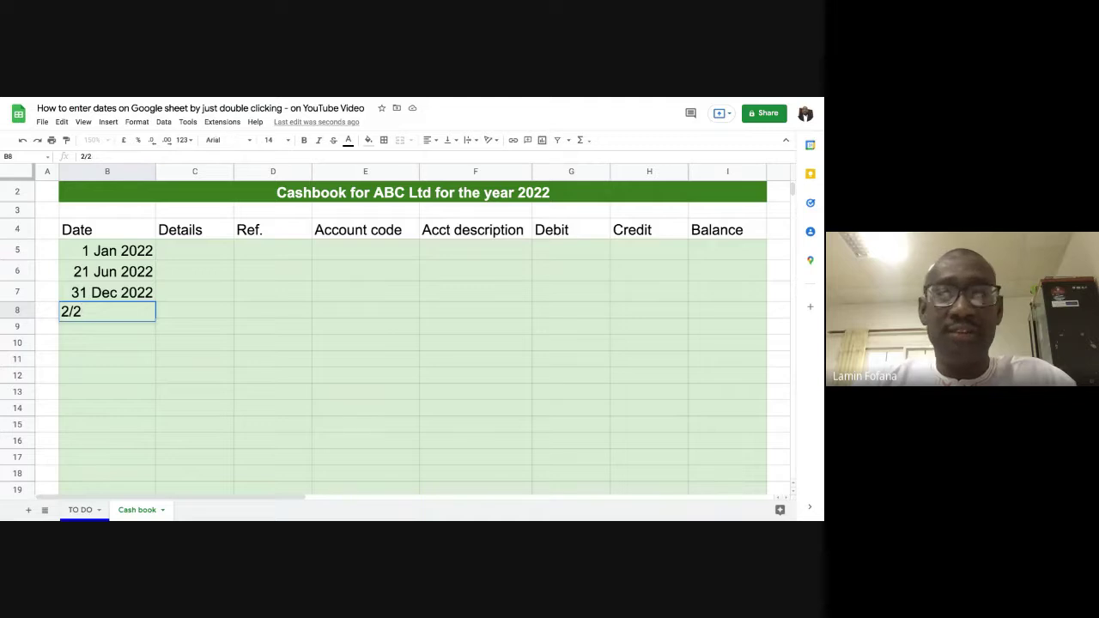
pyautogui.write('/21')
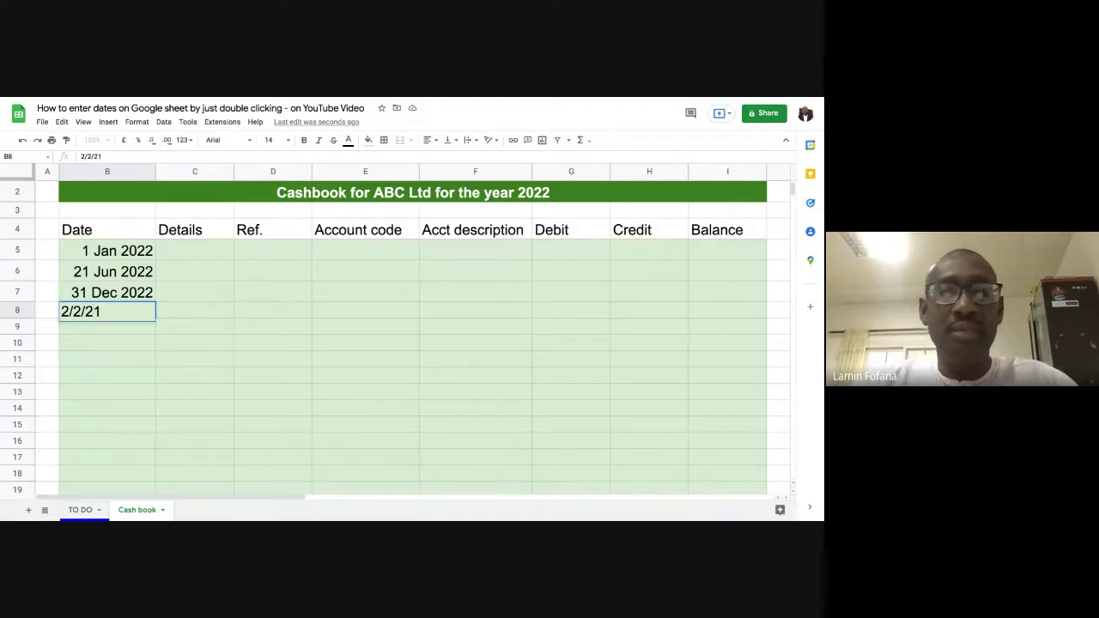
pyautogui.press('Return')
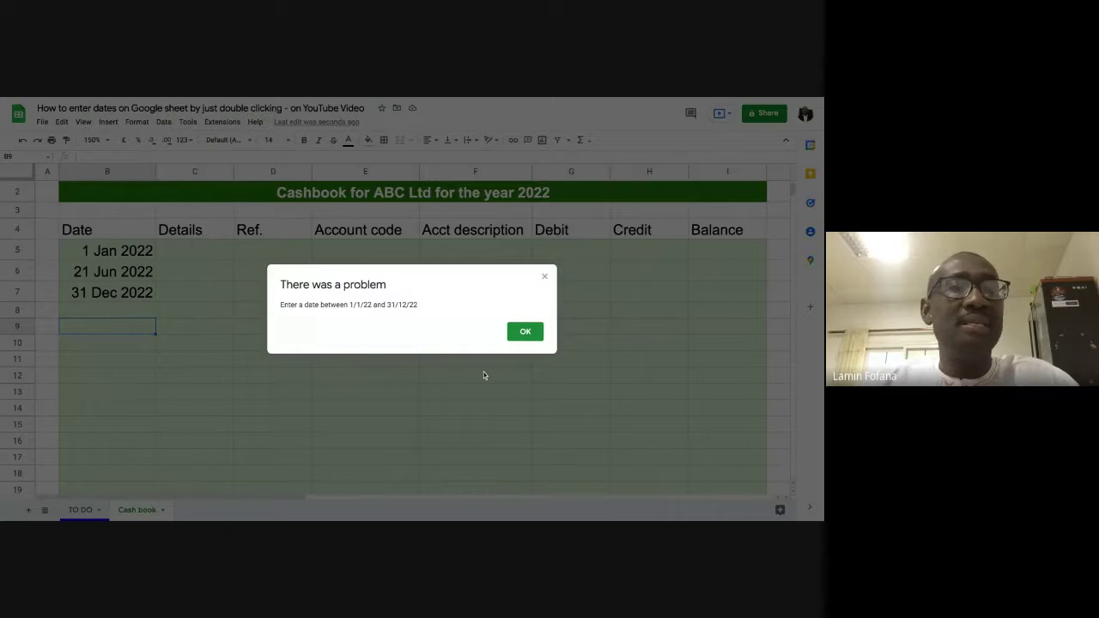
pyautogui.click(525, 331)
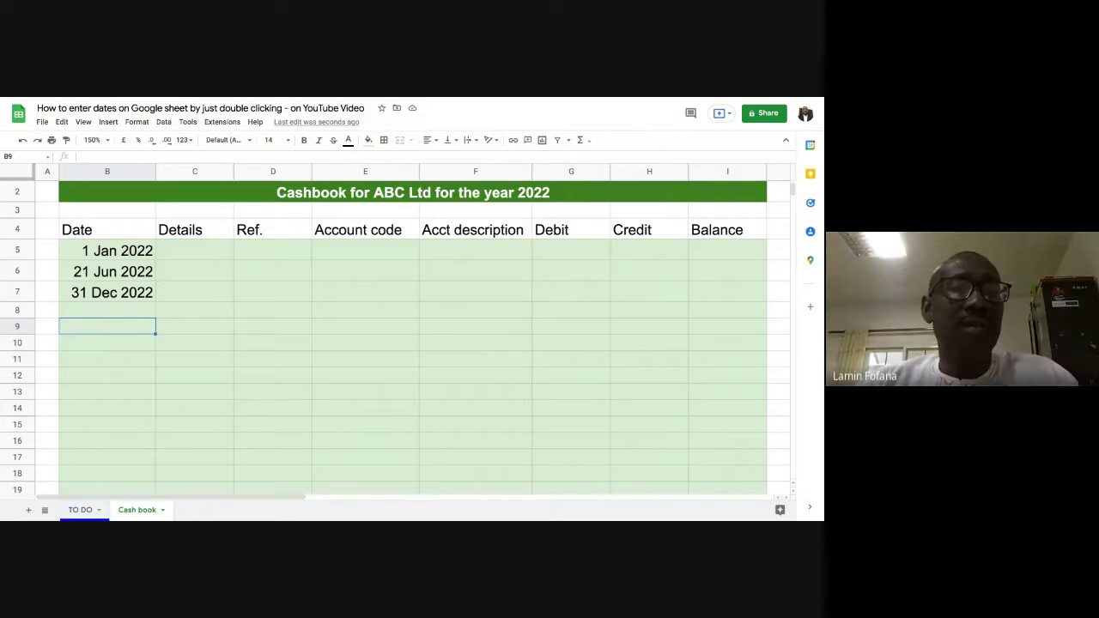
# - Test the upper date limit by trying to enter the later-year date 5/7/23 in cell B8
pyautogui.click(139, 317)
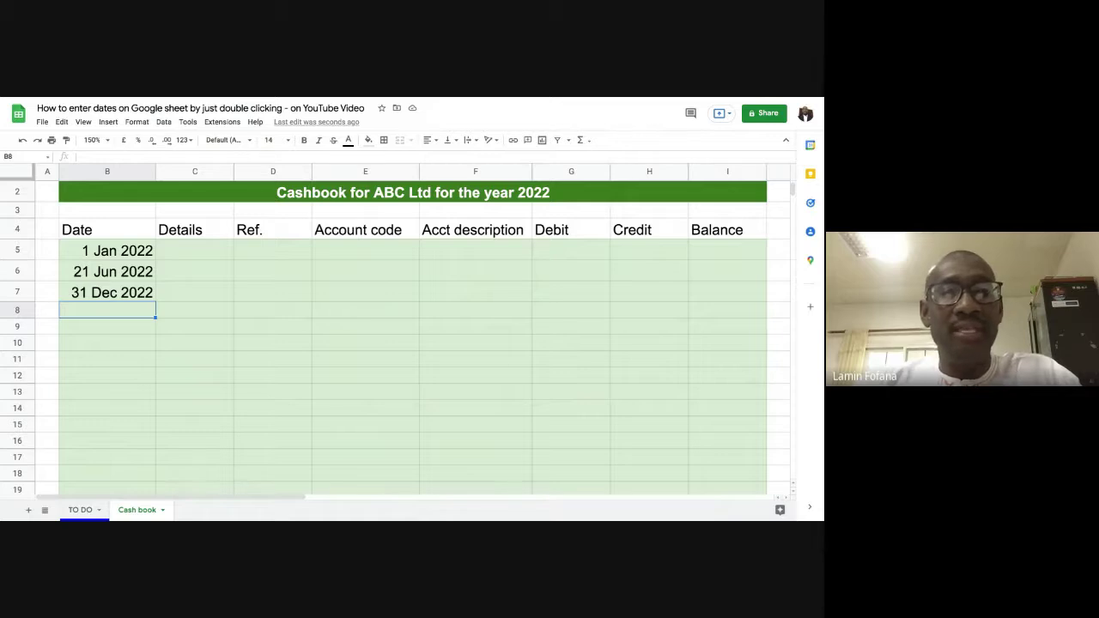
pyautogui.write('5/')
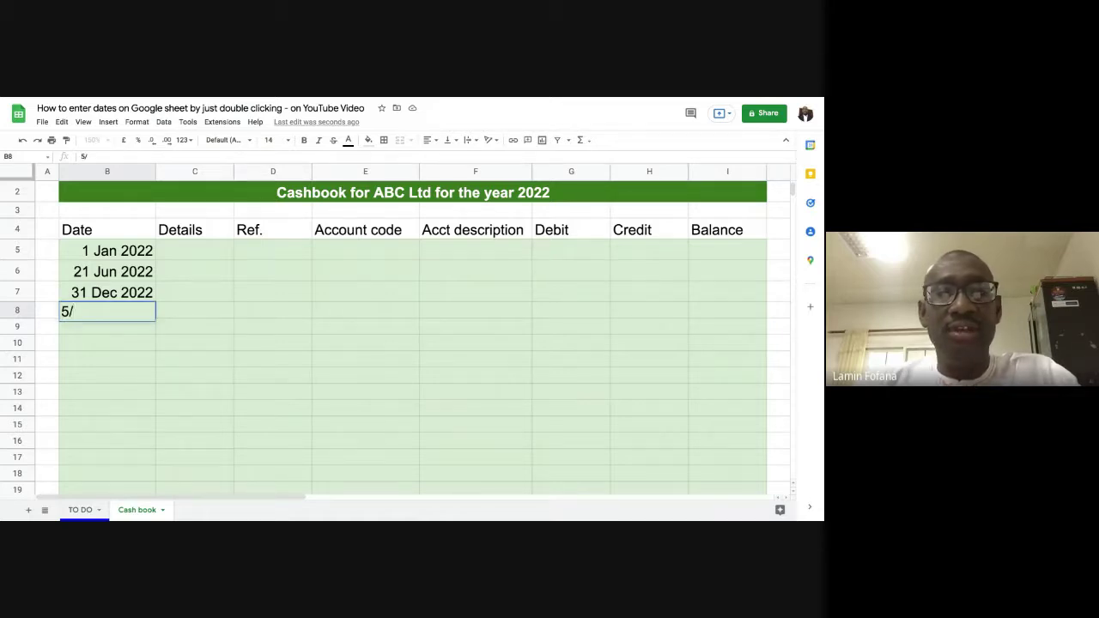
pyautogui.write('7/')
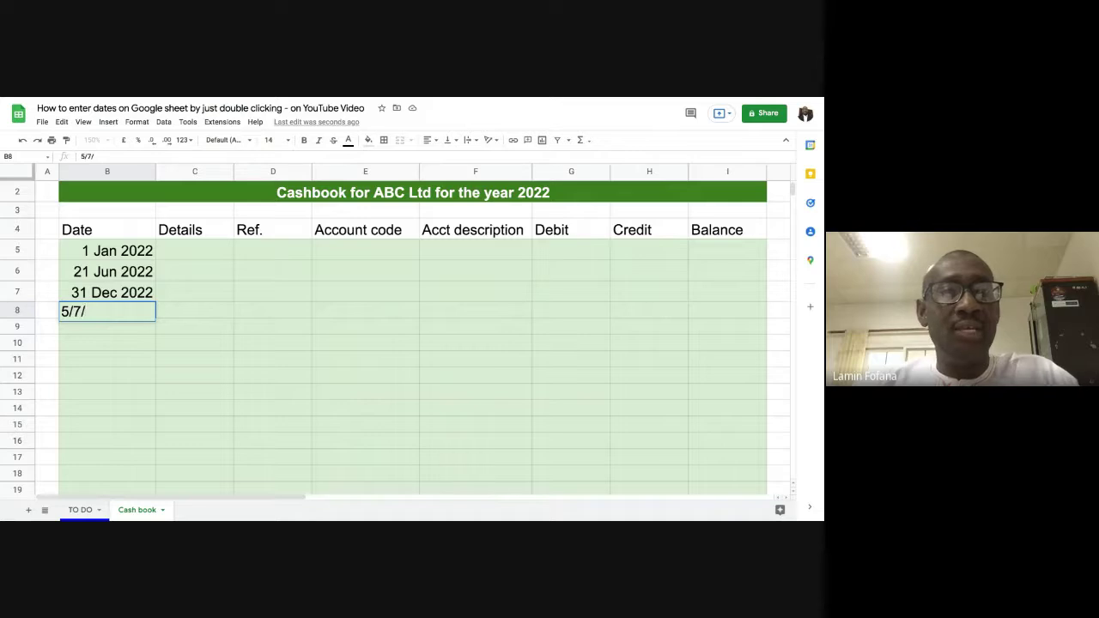
pyautogui.write('23')
pyautogui.press('Return')
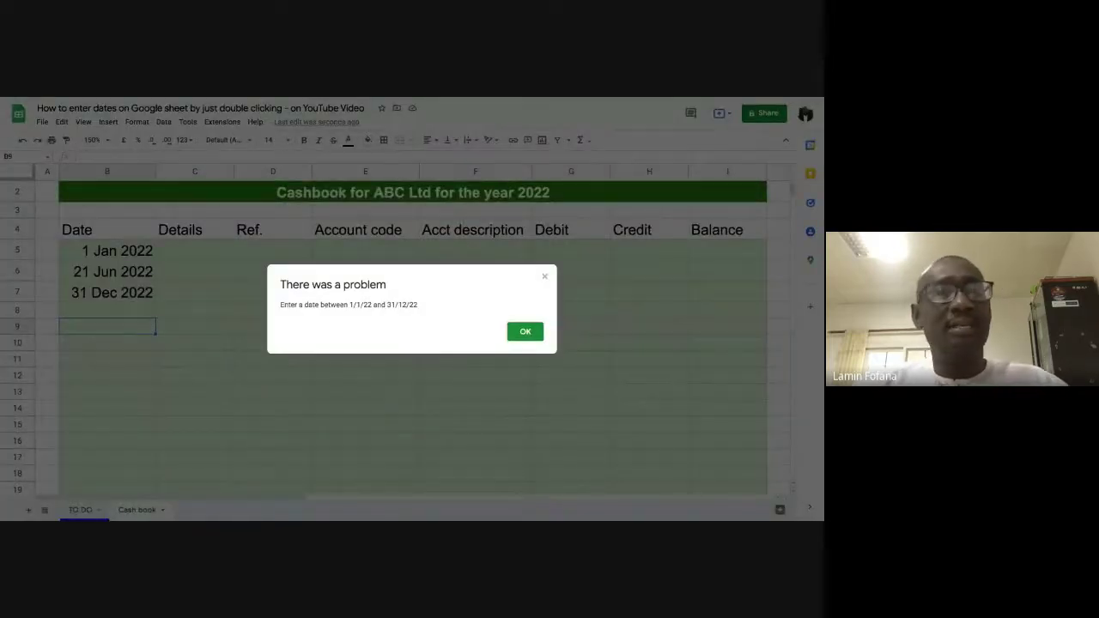
pyautogui.click(526, 335)
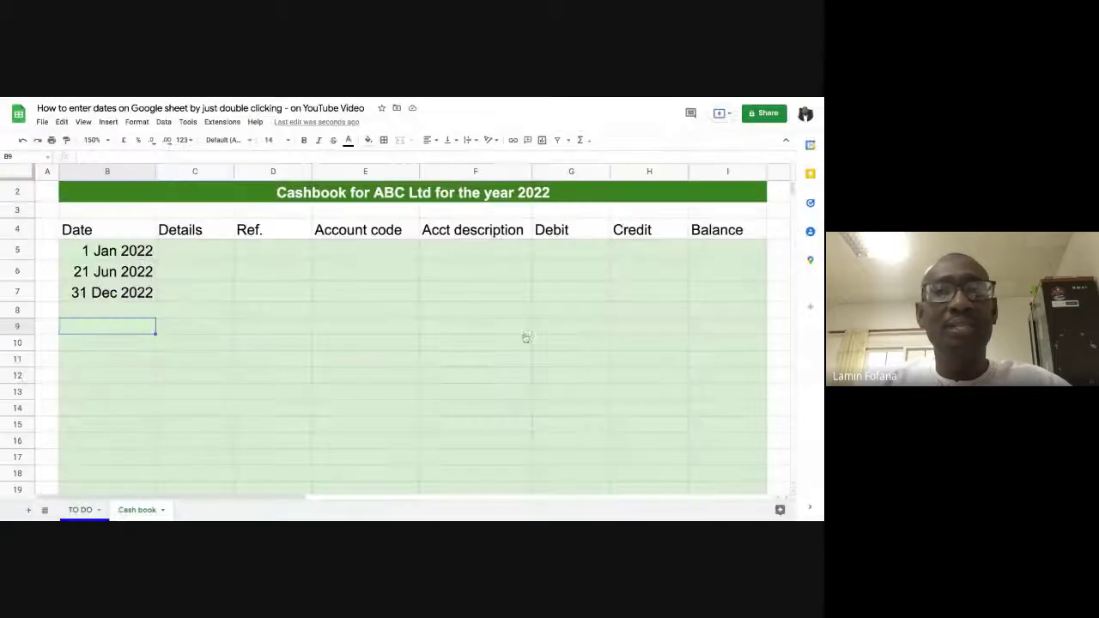
pyautogui.click(137, 312)
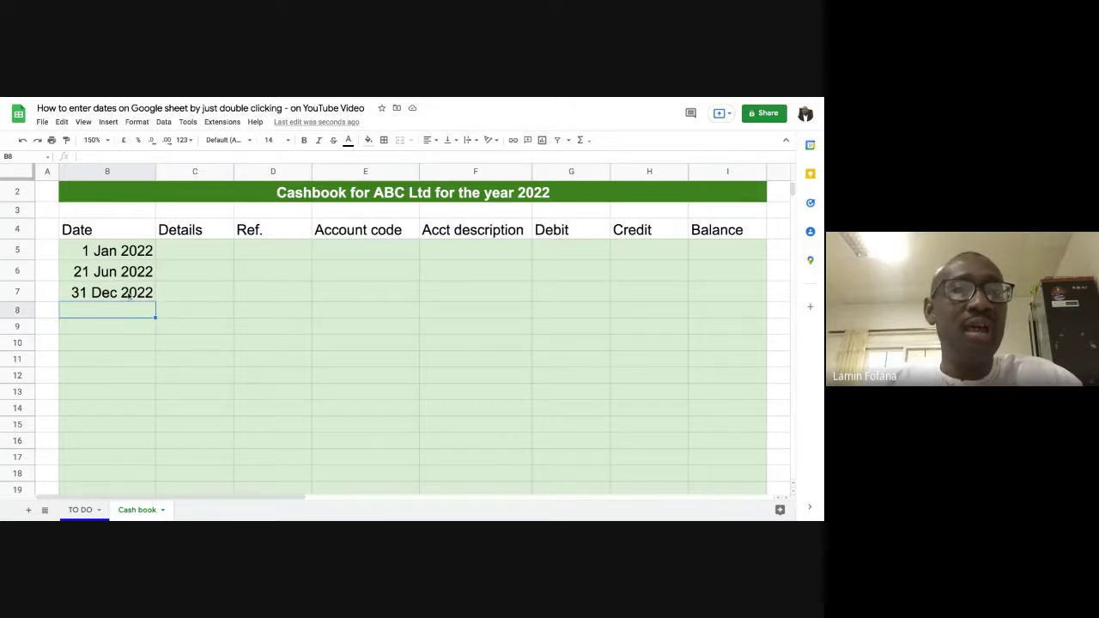
pyautogui.click(128, 294)
pyautogui.click(128, 254)
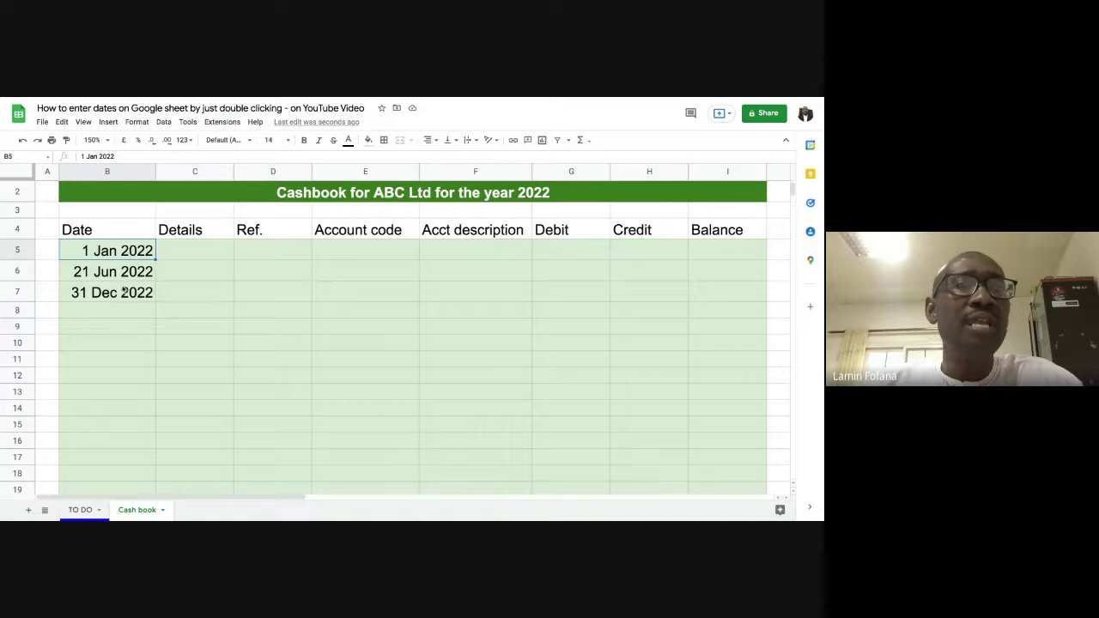
pyautogui.click(124, 293)
pyautogui.click(115, 315)
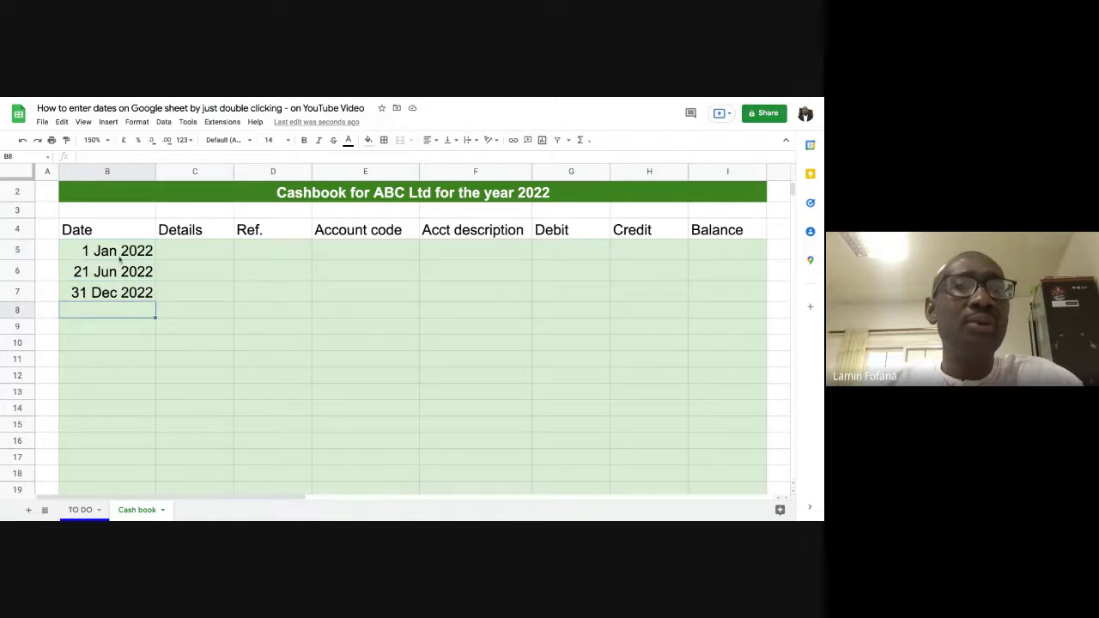
pyautogui.click(121, 256)
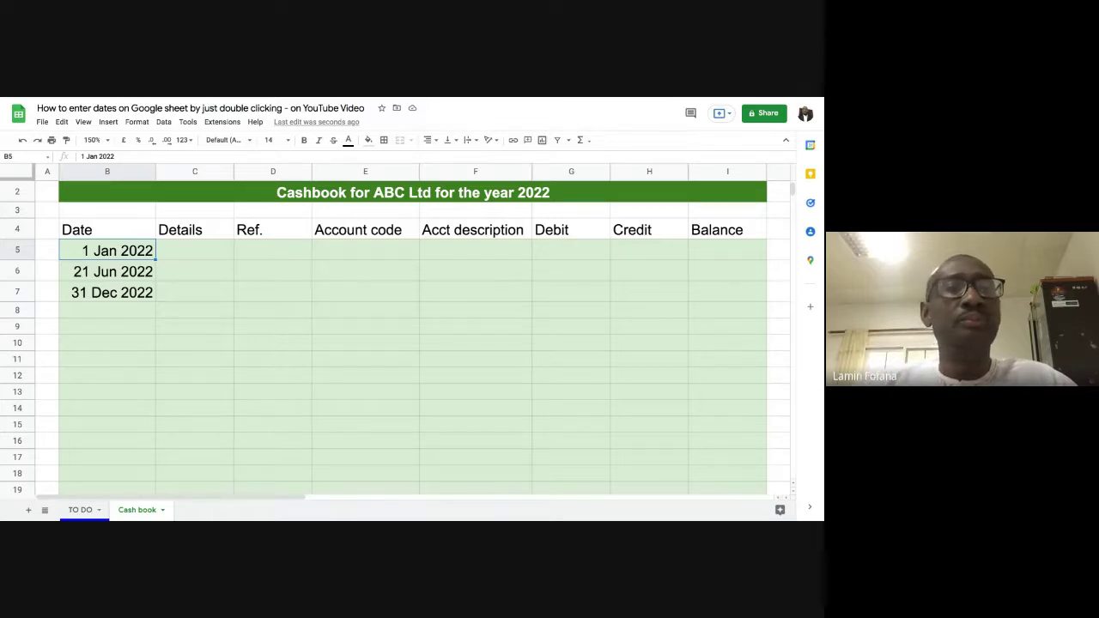
pyautogui.click(108, 311)
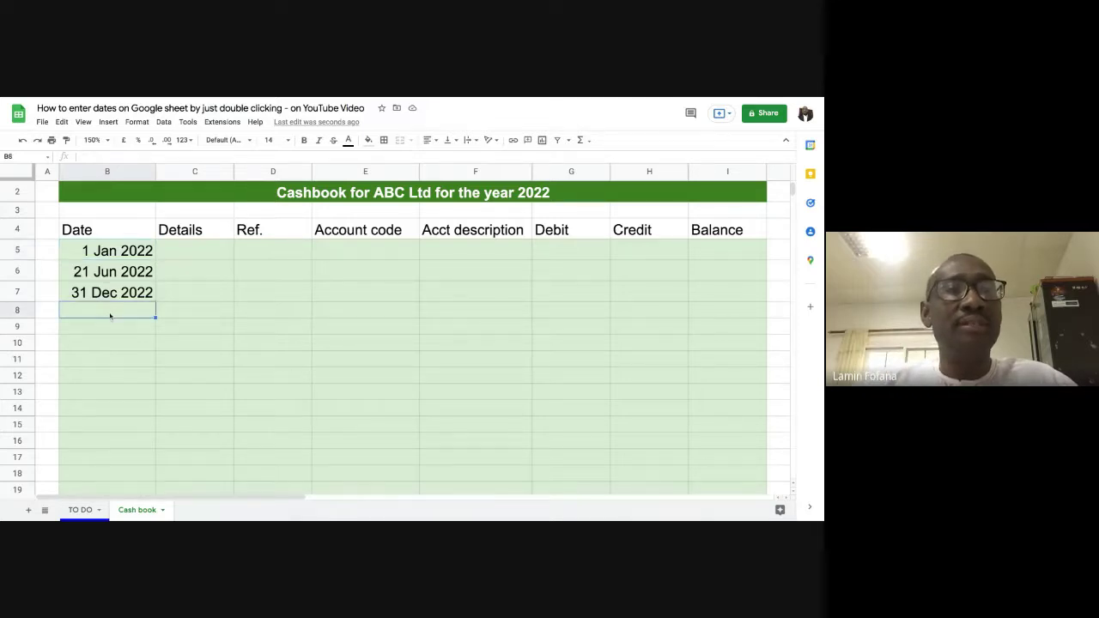
pyautogui.click(109, 251)
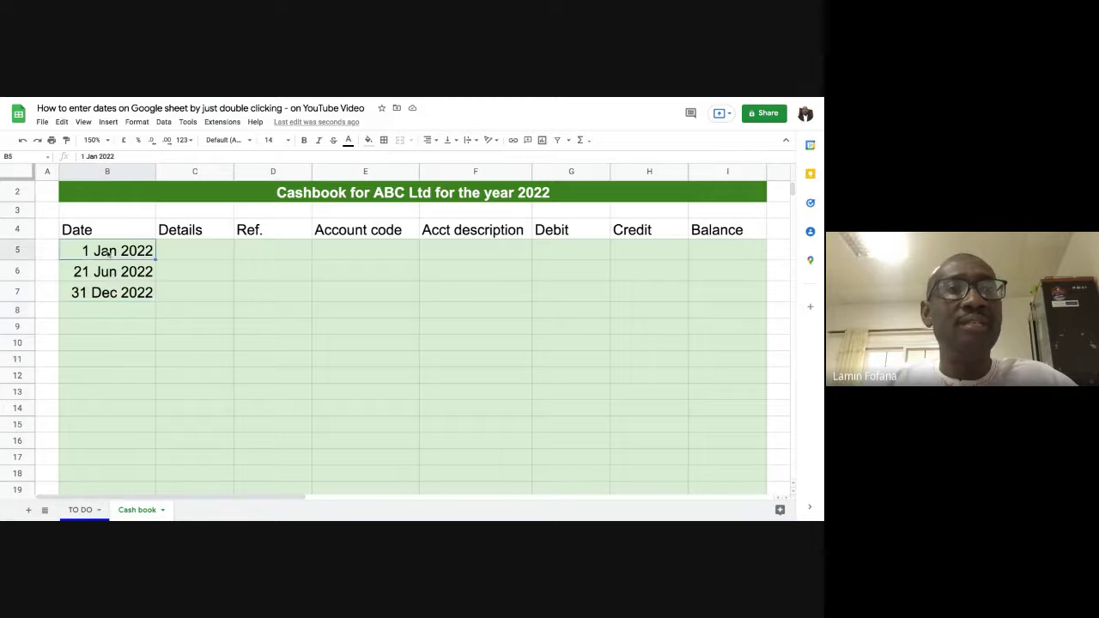
pyautogui.click(106, 315)
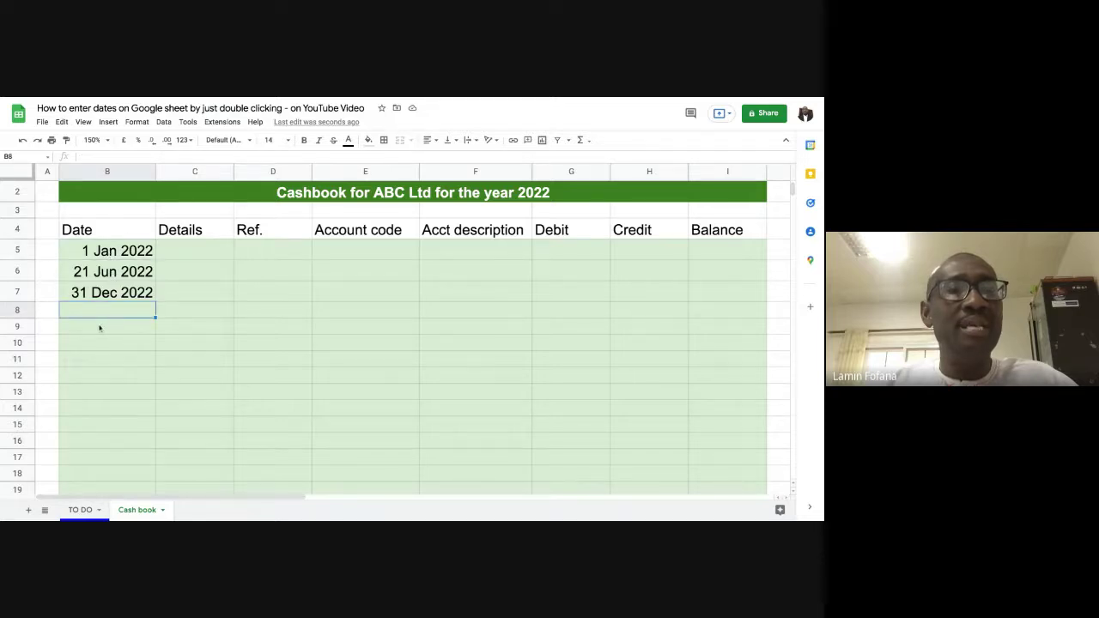
pyautogui.click(102, 327)
pyautogui.click(104, 315)
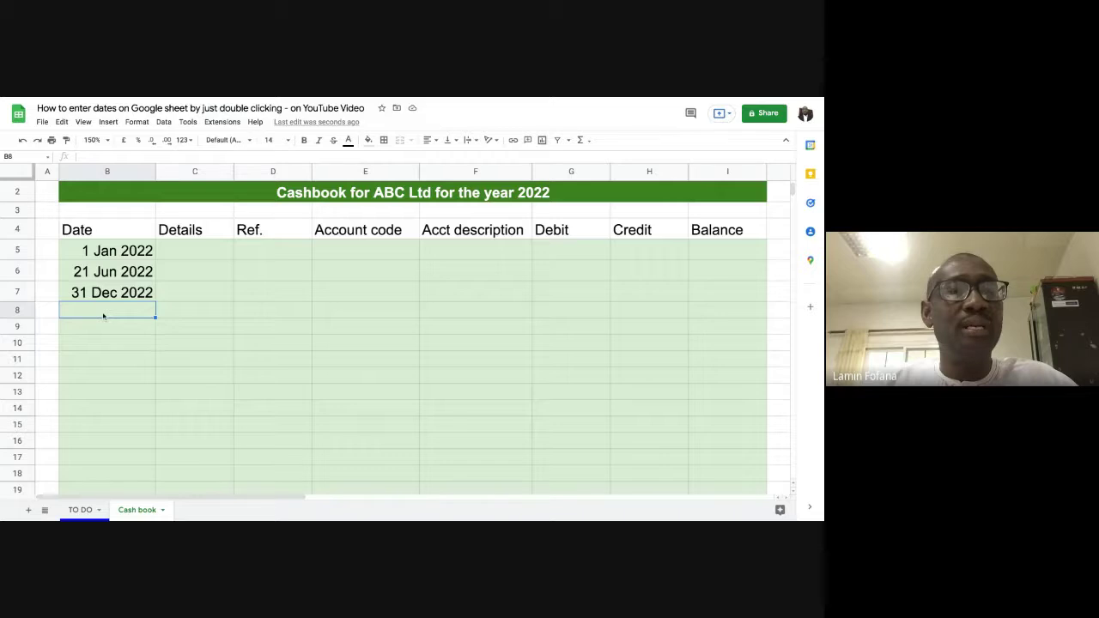
pyautogui.click(106, 331)
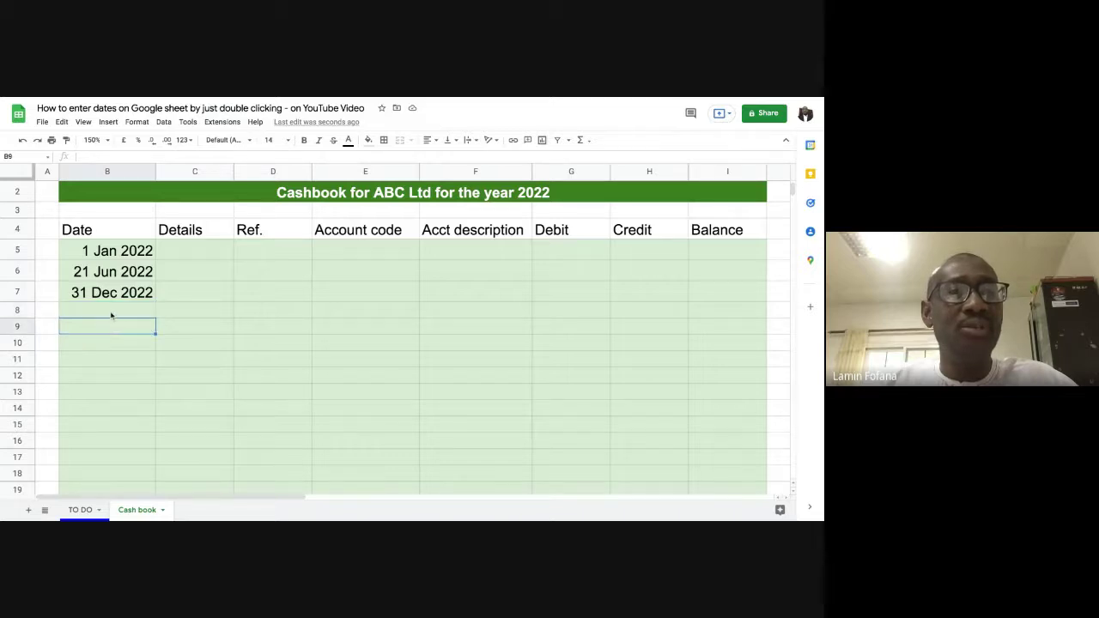
# - Fill cell B8 by picking 4 January 2022 from the cell's pop-up calendar
pyautogui.doubleClick(111, 314)
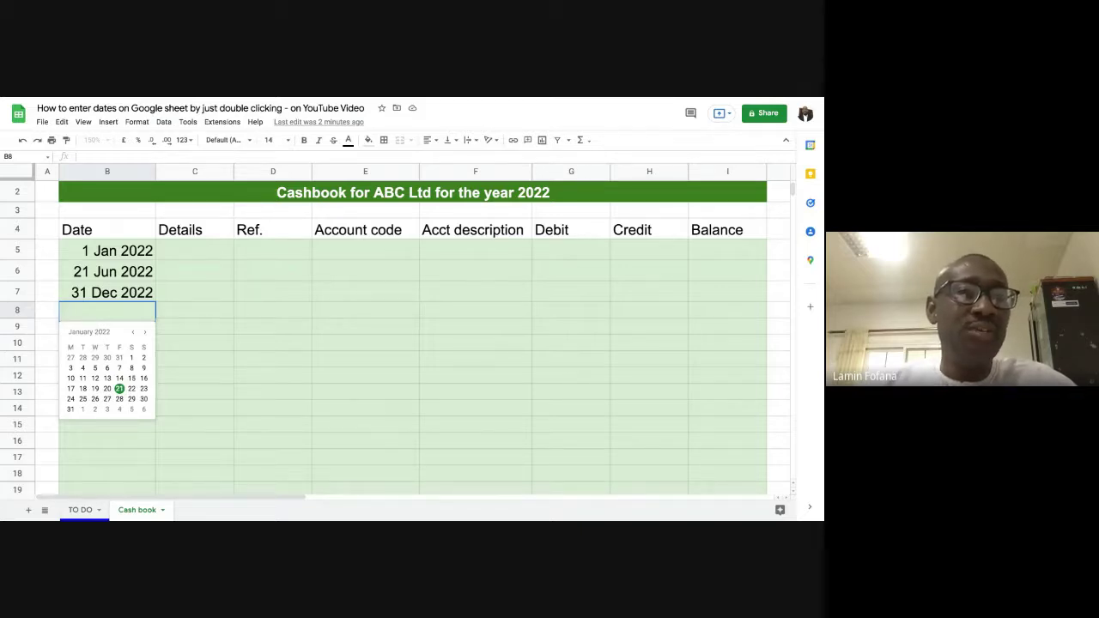
pyautogui.click(84, 369)
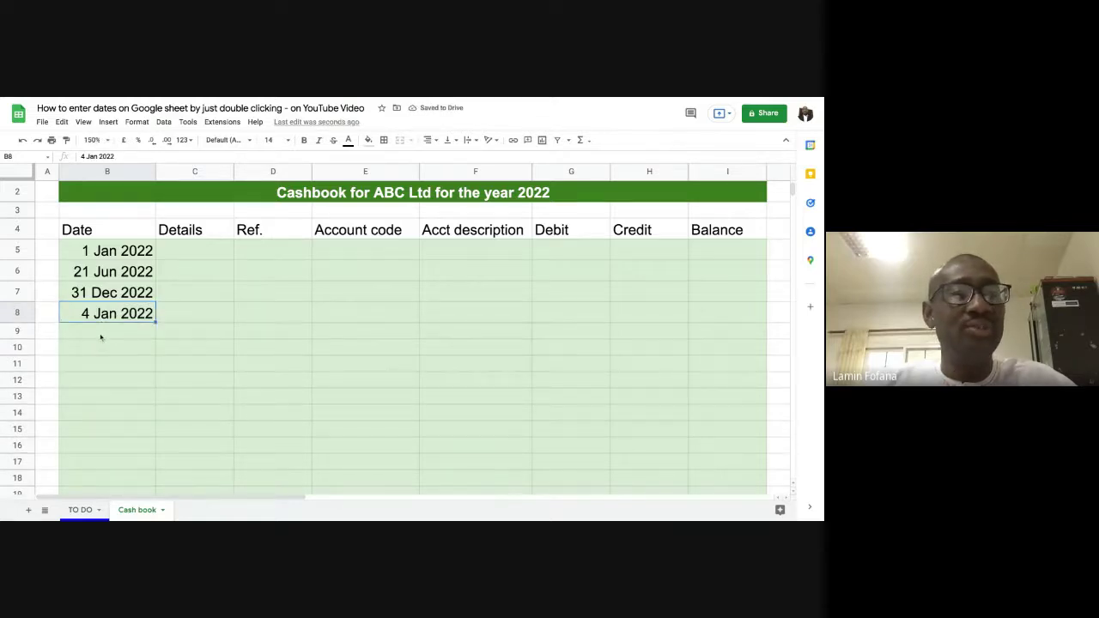
# - Fill cell B9 of the Date column by picking 8 February 2022 from its pop-up calendar
pyautogui.click(100, 335)
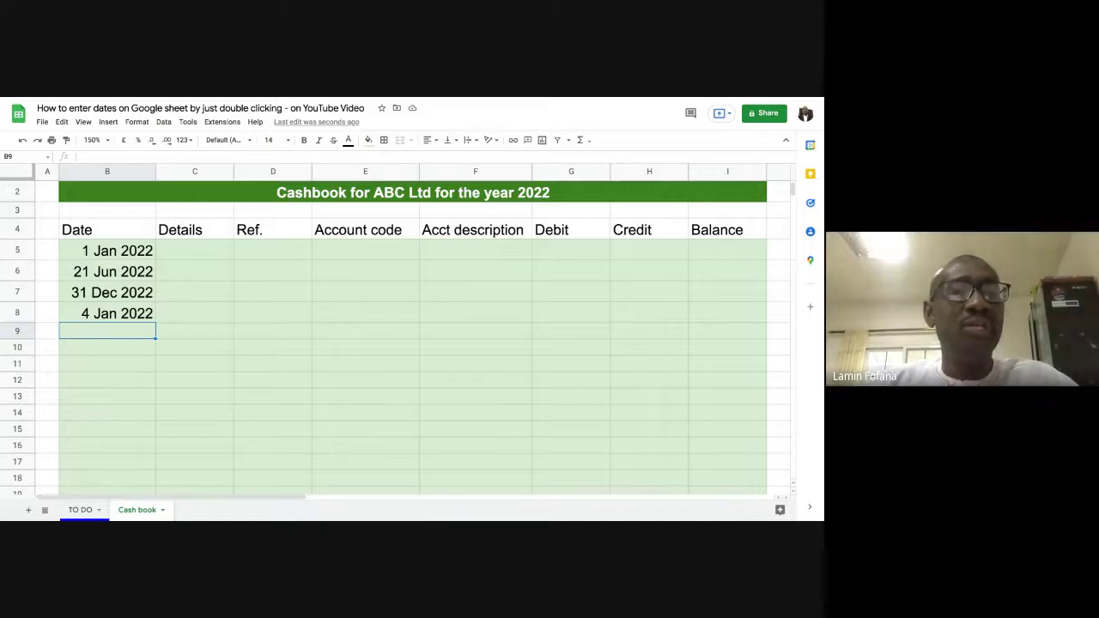
pyautogui.doubleClick(100, 335)
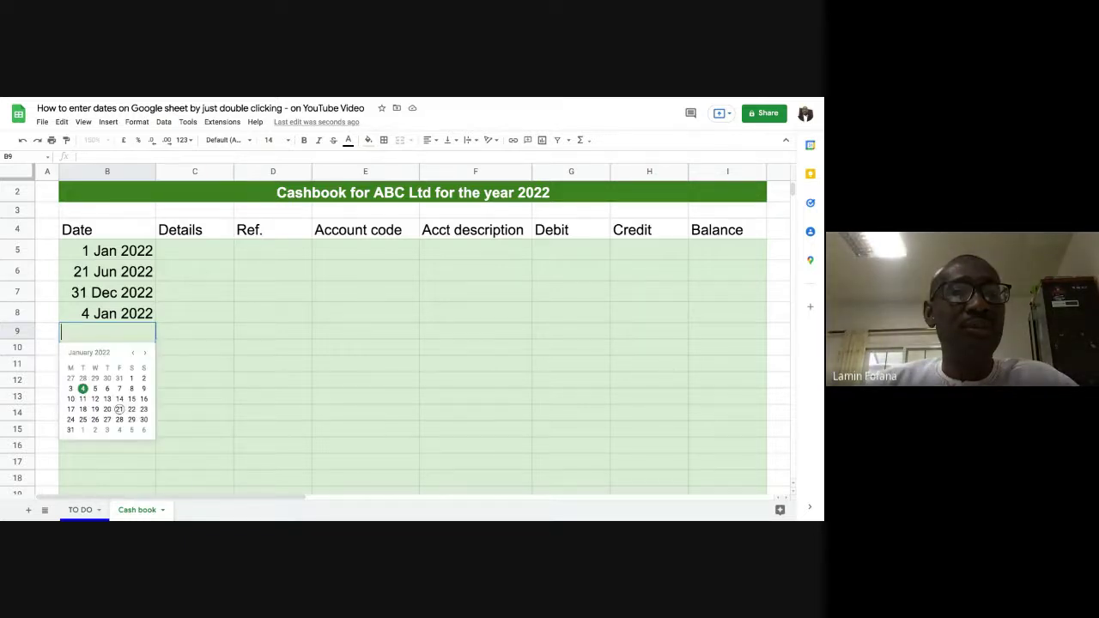
pyautogui.click(144, 353)
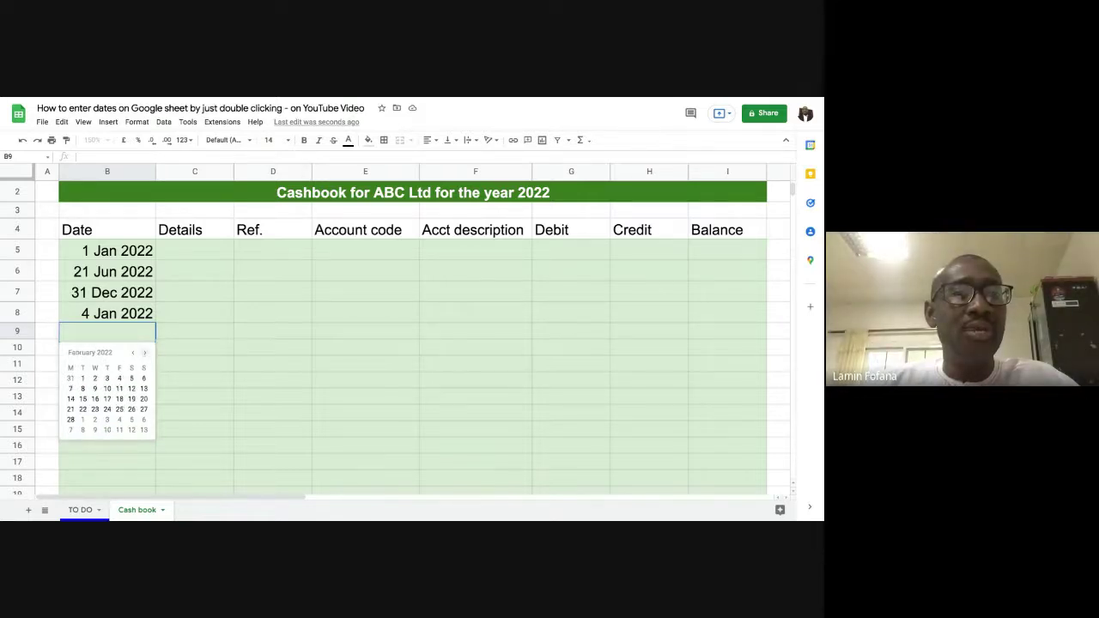
pyautogui.click(82, 389)
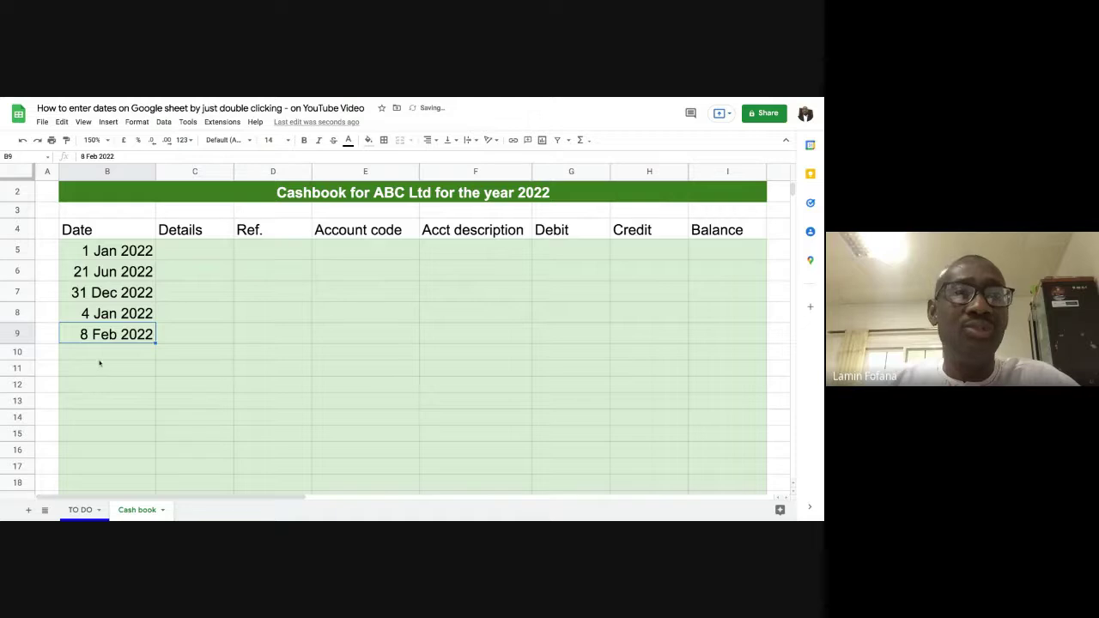
# - Fill cell B10 with 11 November 2022 from its pop-up calendar, finishing with cell B11 selected
pyautogui.click(101, 356)
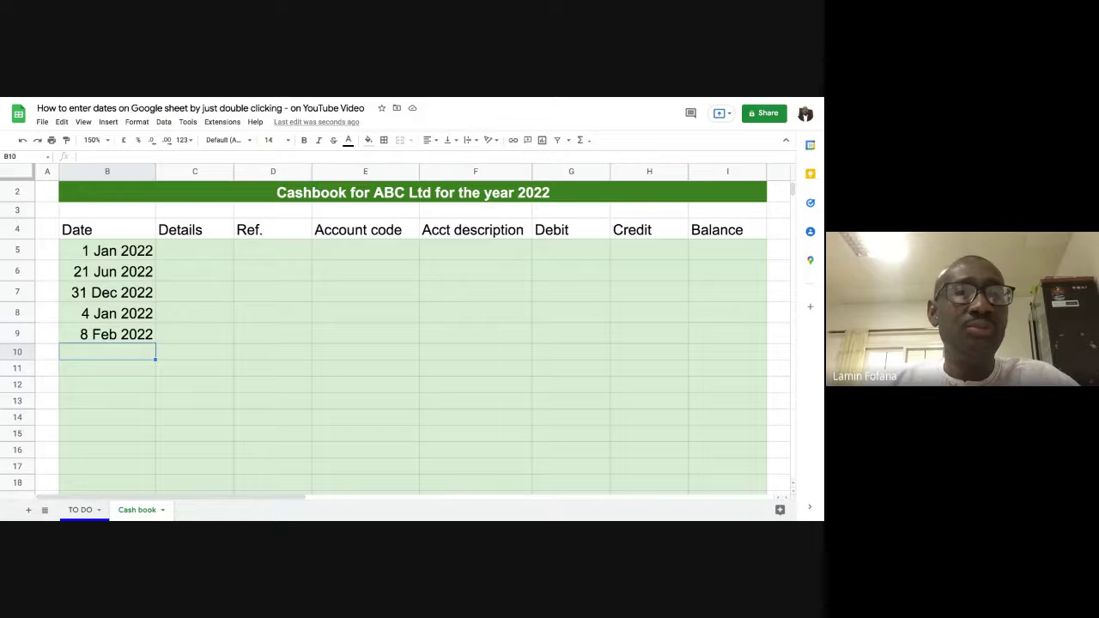
pyautogui.doubleClick(101, 355)
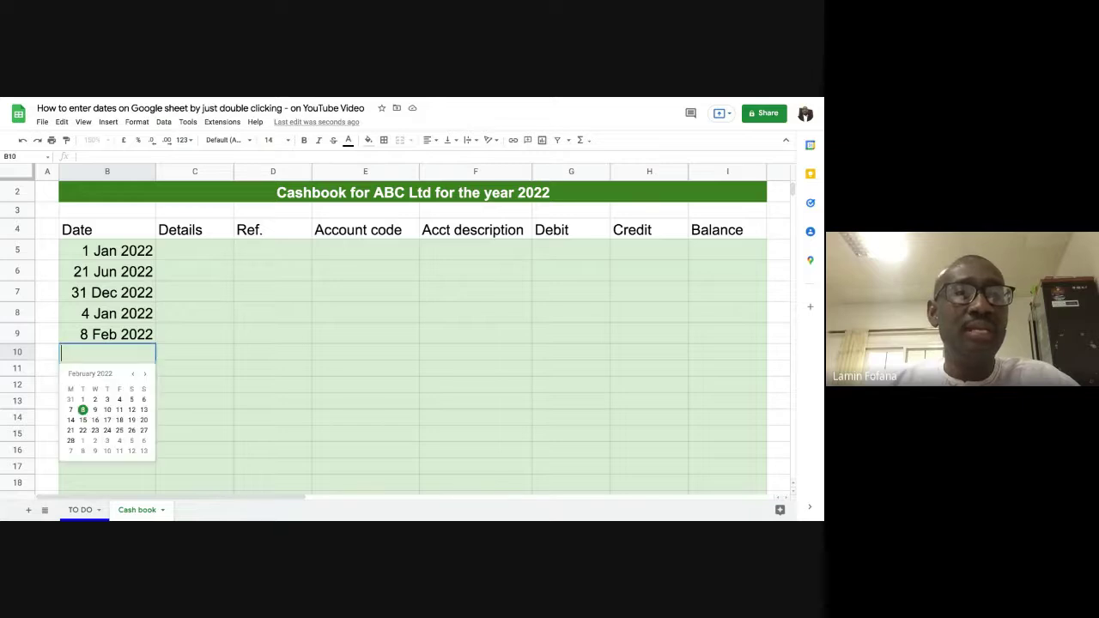
pyautogui.click(144, 375)
pyautogui.click(144, 374)
pyautogui.click(144, 374)
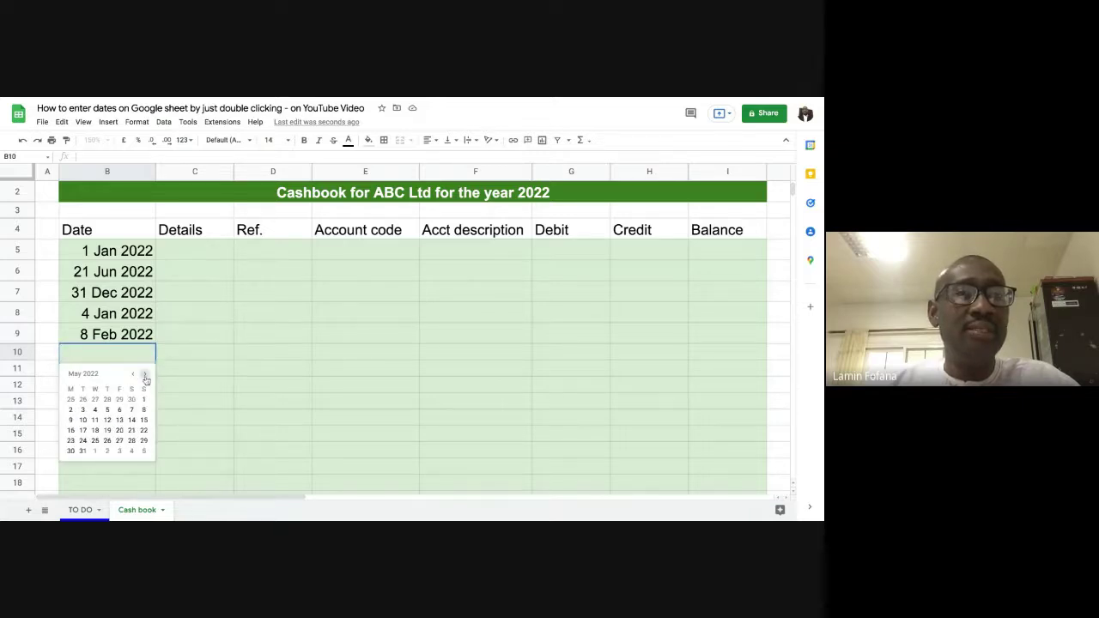
pyautogui.click(144, 374)
pyautogui.click(144, 375)
pyautogui.click(144, 374)
pyautogui.click(144, 374)
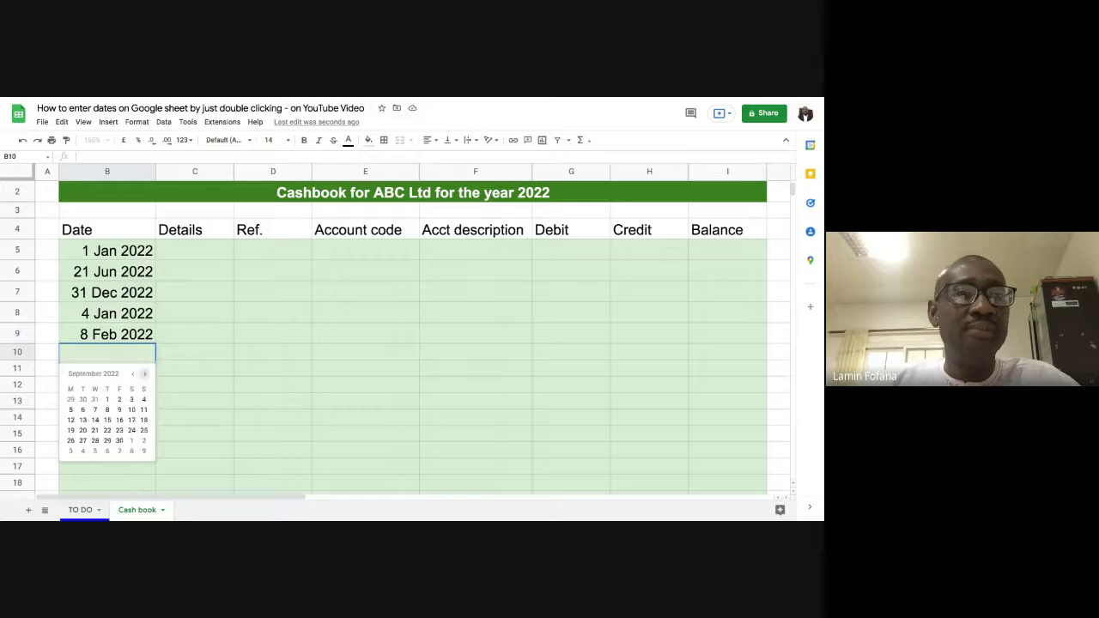
pyautogui.click(144, 374)
pyautogui.click(145, 375)
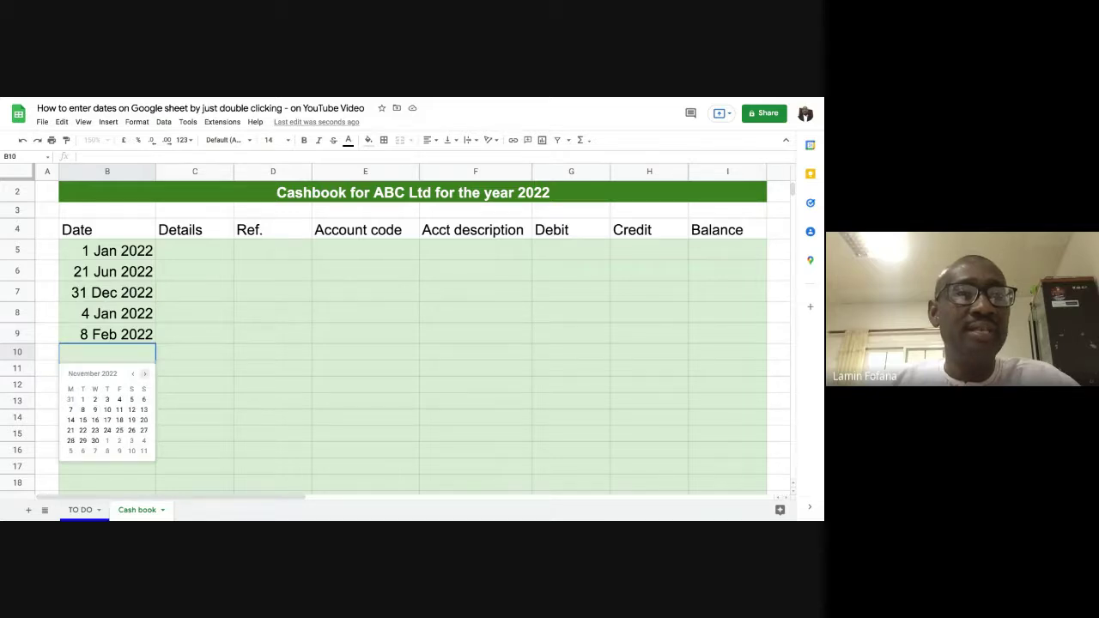
pyautogui.click(119, 411)
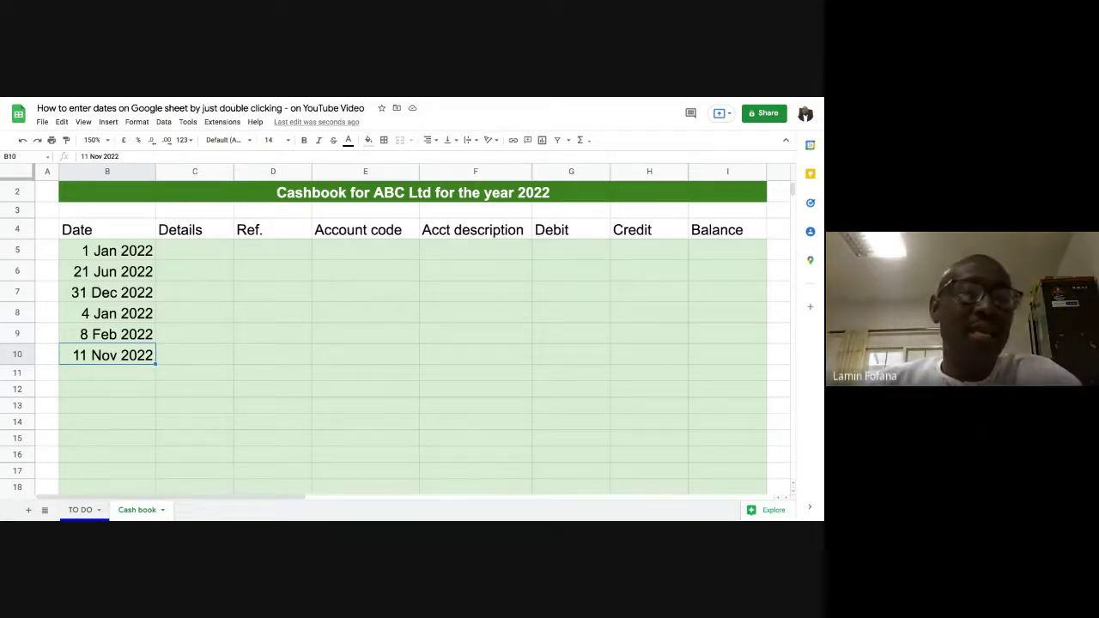
pyautogui.click(116, 377)
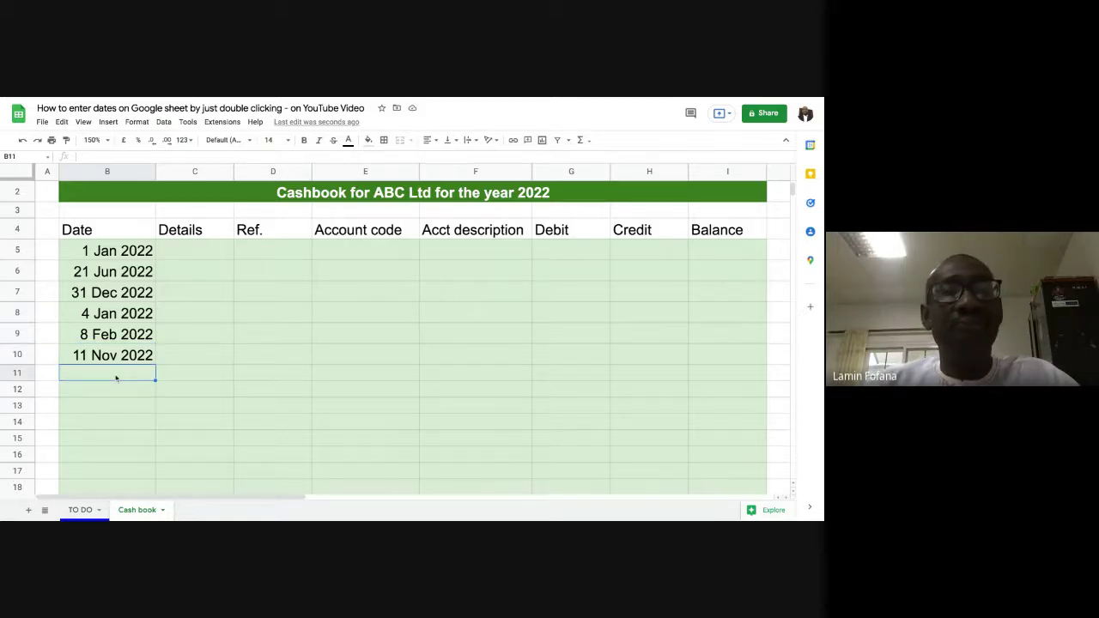